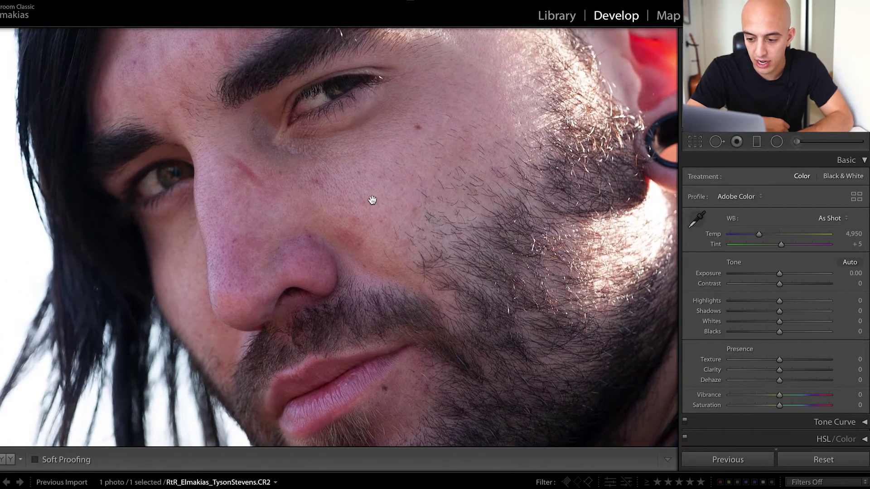
Lower the portrait's contrast to -44 and its highlights to -61.
click(385, 241)
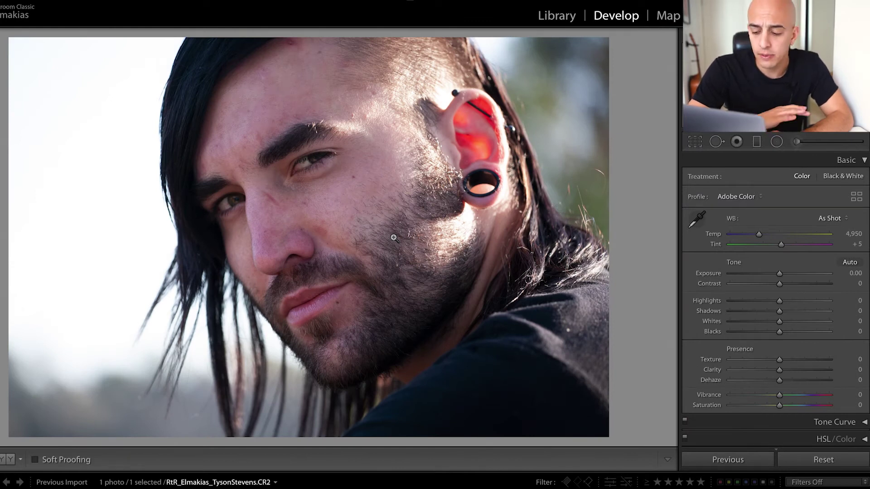
click(176, 99)
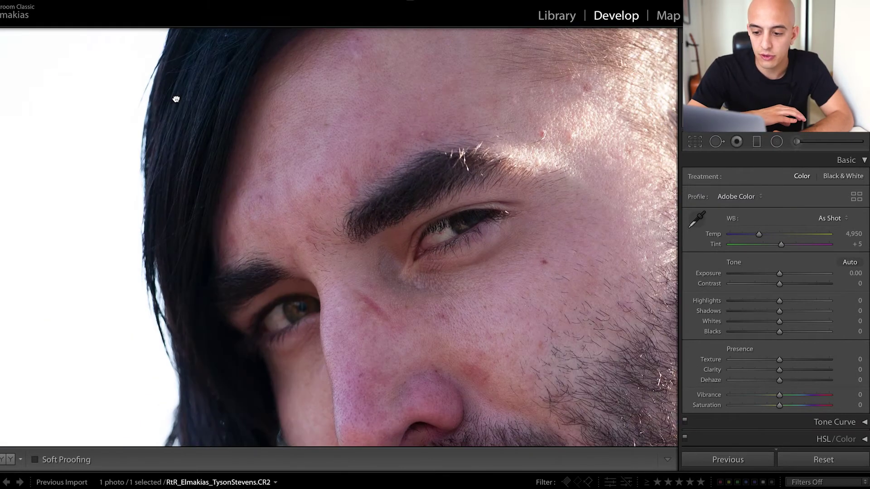
click(176, 100)
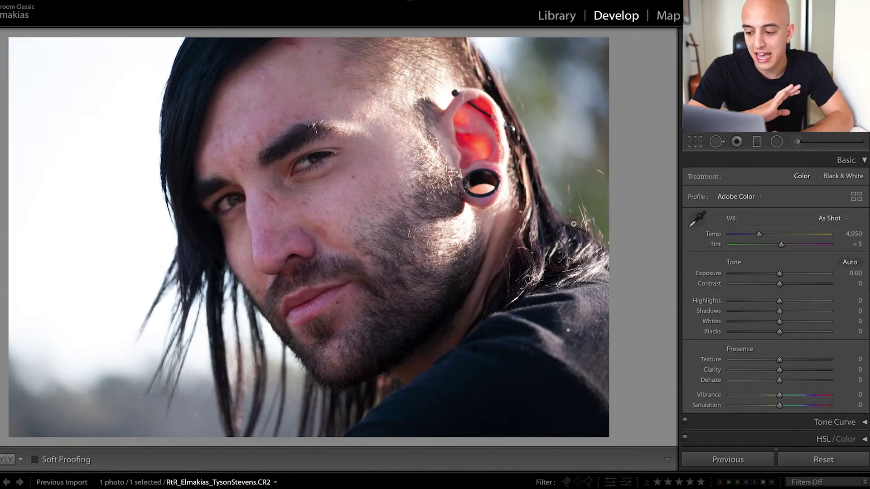
drag(779, 284, 758, 285)
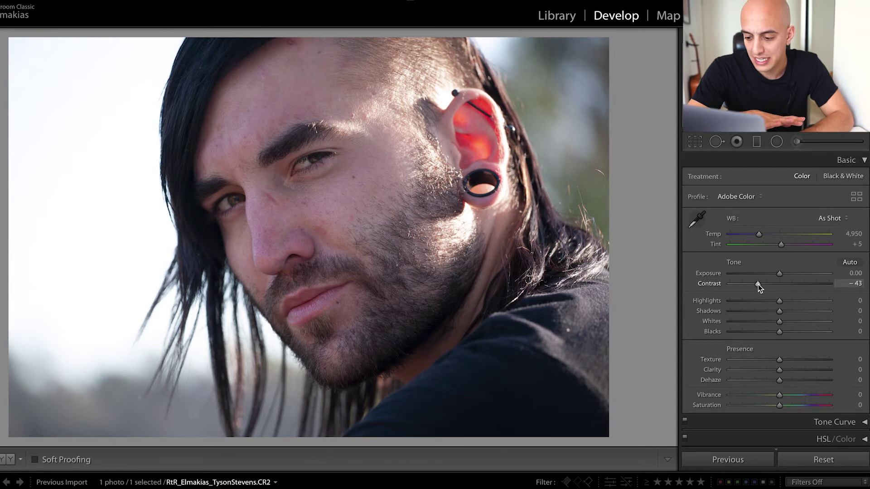
drag(758, 284, 747, 300)
Darken the whole photo by setting its exposure to -1.00.
drag(779, 273, 766, 275)
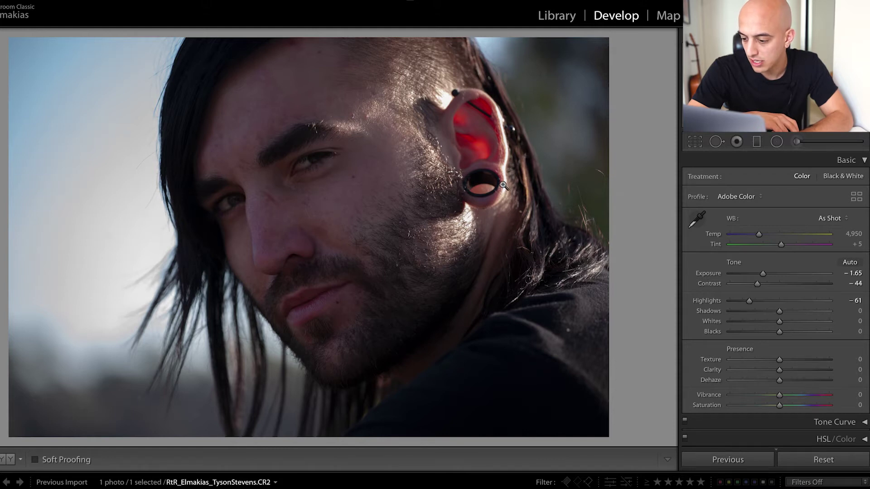
drag(738, 274, 684, 273)
key(ctrl+z)
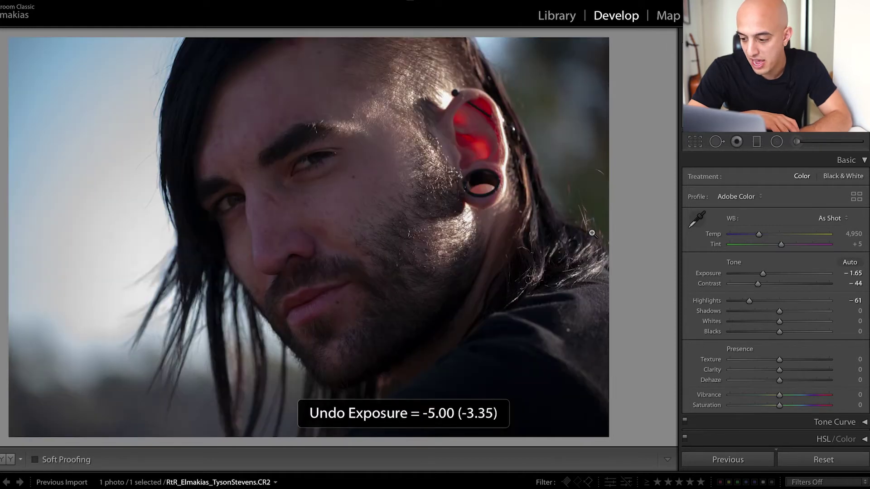
drag(763, 273, 769, 273)
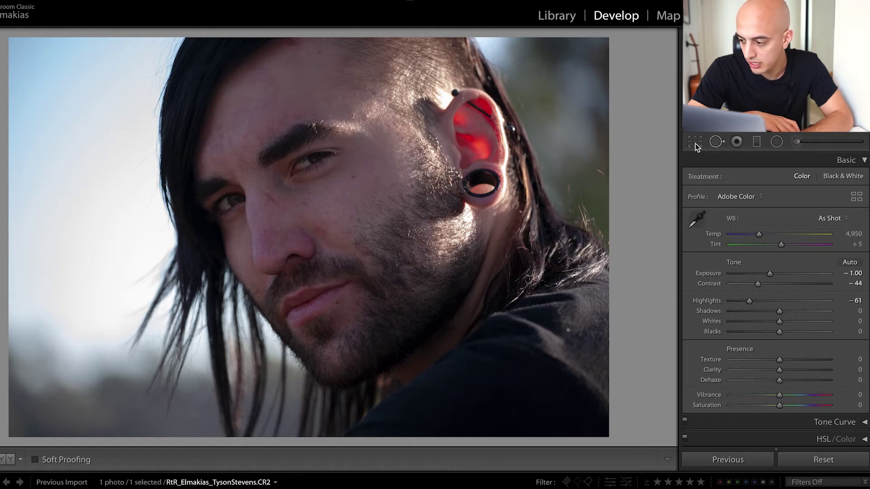
Place a large inverted radial filter with feather 48, centred on the man's cheek and covering his face.
click(776, 141)
drag(295, 210, 478, 418)
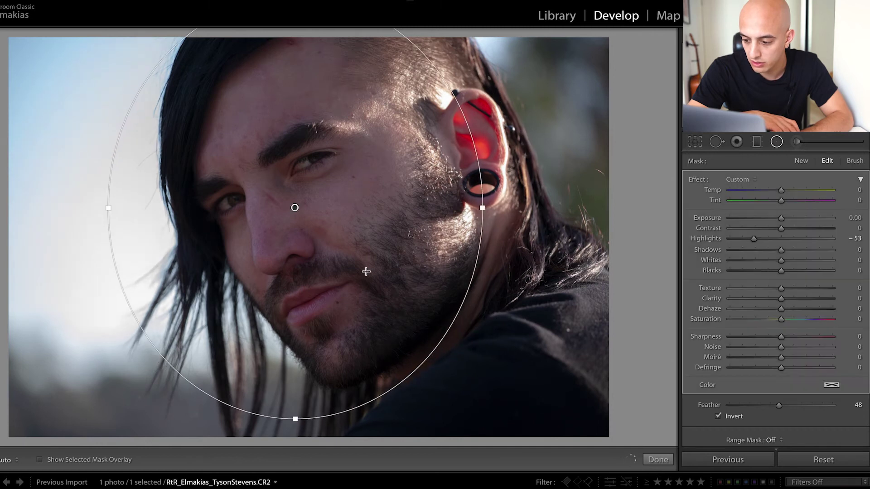
drag(295, 208, 322, 213)
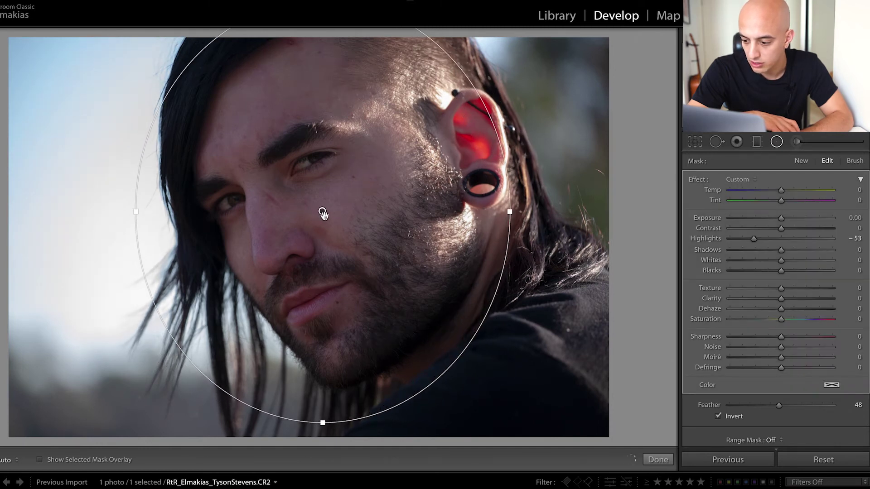
Reset the radial filter's highlights to 0, then set its exposure to 0.52 and whites to 13.
double_click(754, 239)
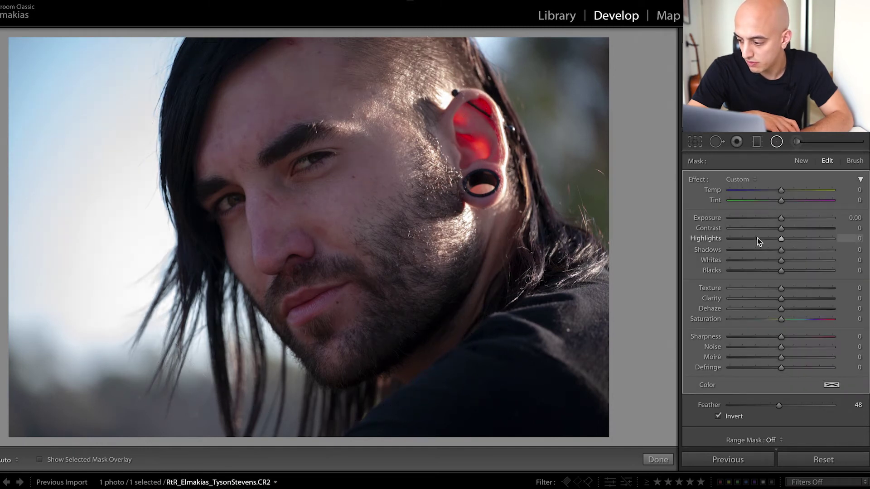
drag(788, 224, 787, 220)
drag(781, 260, 788, 261)
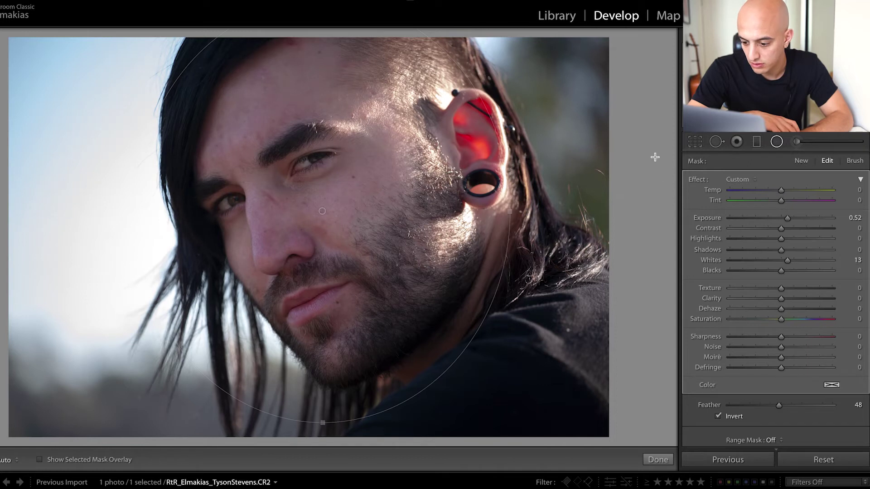
Narrow the radial filter's ellipse to fit the face more closely and finish editing it.
mouse_move(322, 210)
mouse_move(321, 210)
mouse_down()
mouse_move(342, 208)
mouse_move(317, 210)
mouse_up()
drag(130, 210, 173, 210)
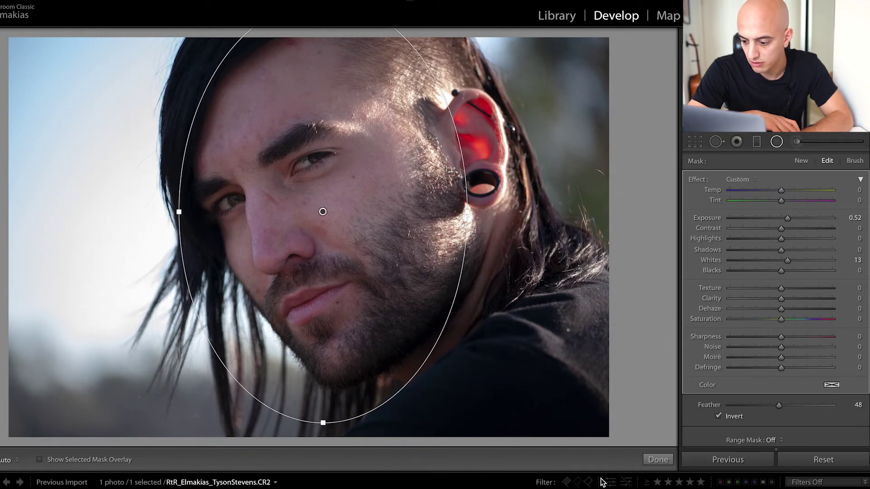
click(649, 467)
Heal the red blemish at the forehead hairline with the spot tool at size 58, feather 32 and opacity 100.
drag(278, 196, 323, 327)
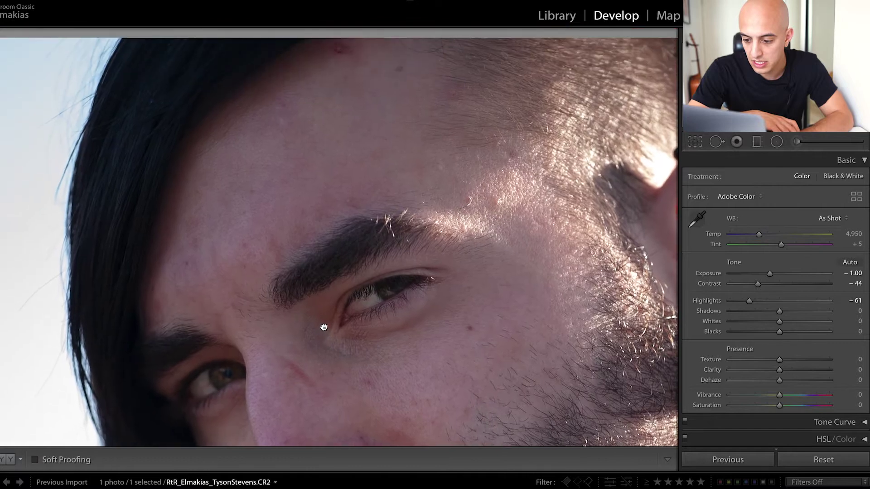
click(707, 141)
drag(346, 52, 333, 48)
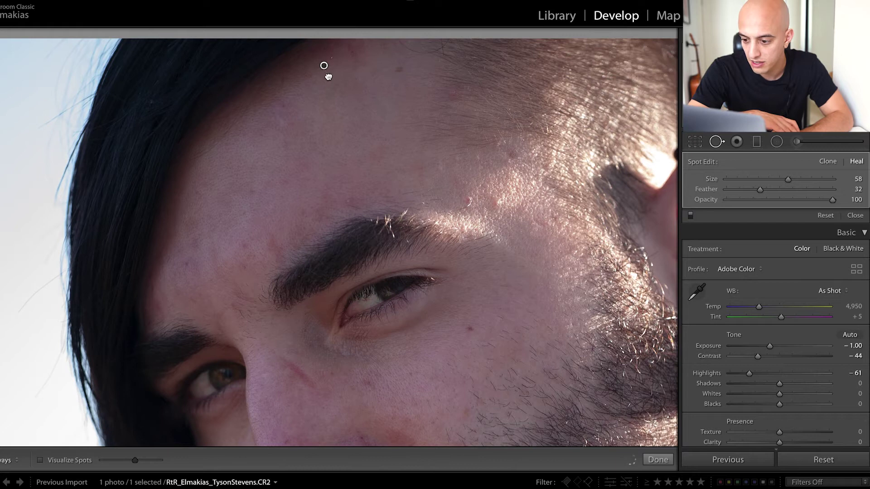
scroll(318, 217, down, 5)
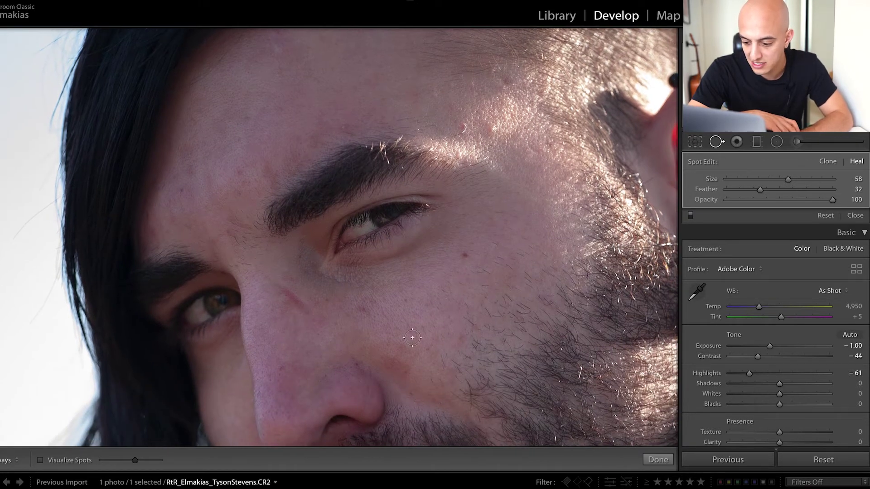
click(657, 459)
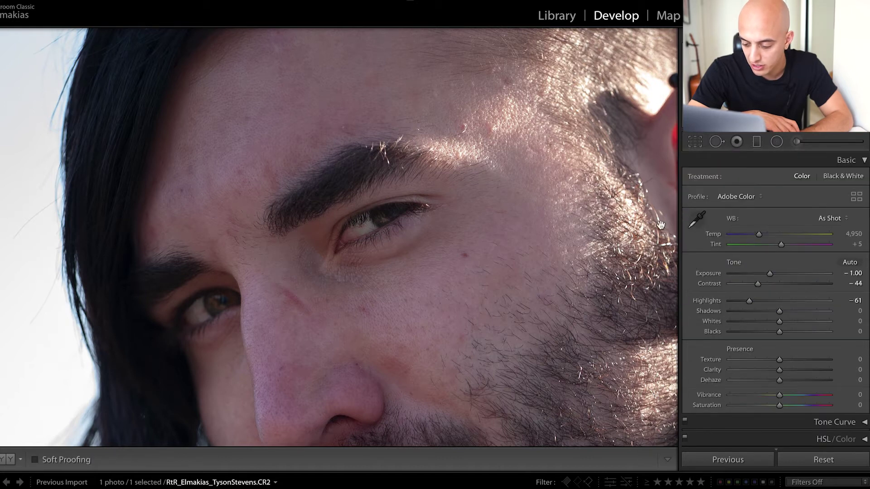
click(570, 191)
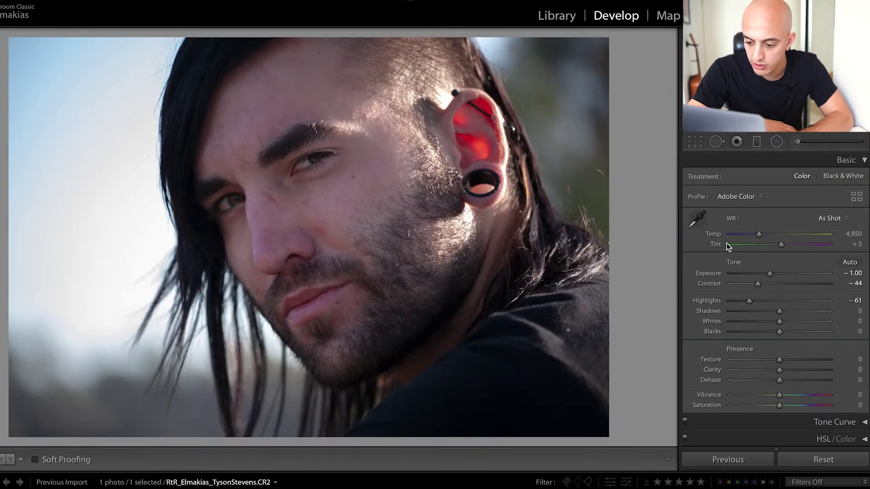
Set the photo's shadows to +27, whites to +23 and blacks to -25.
drag(779, 332, 791, 311)
click(797, 312)
scroll(779, 333, down, 1)
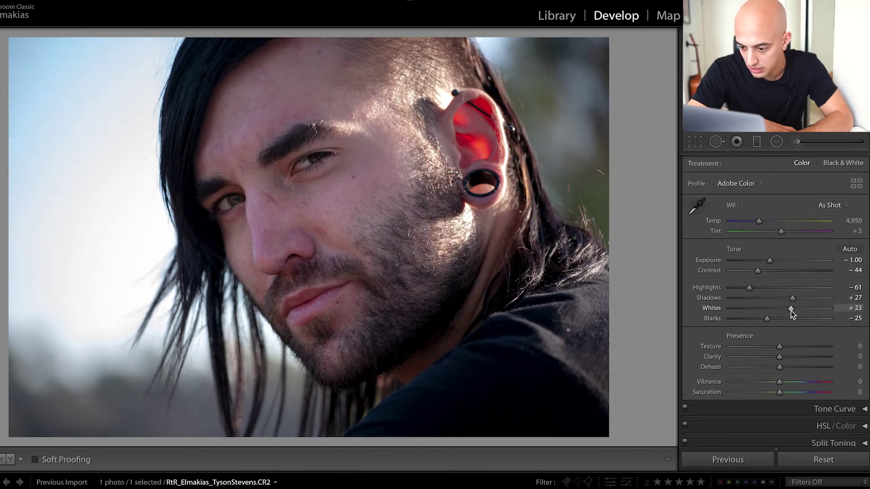
Warm the white balance to a temperature of 5,526 with a tint of +2.
click(769, 221)
drag(769, 221, 780, 233)
click(770, 232)
click(697, 206)
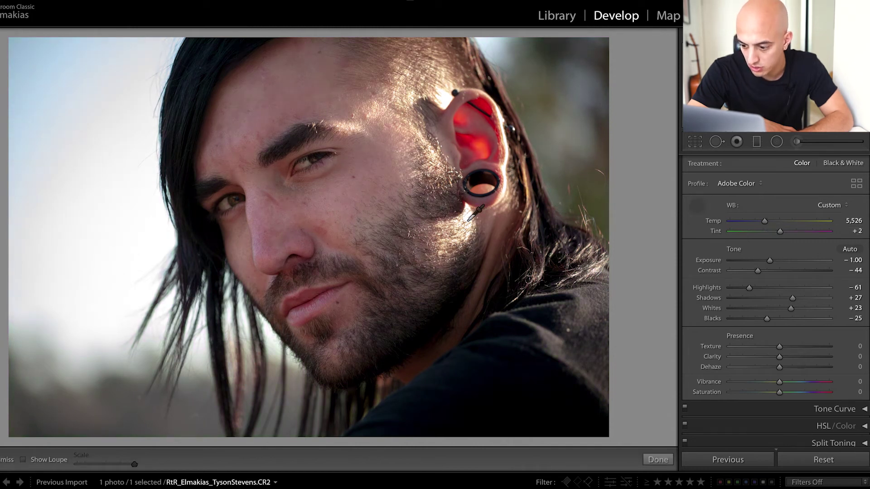
scroll(729, 352, down, 3)
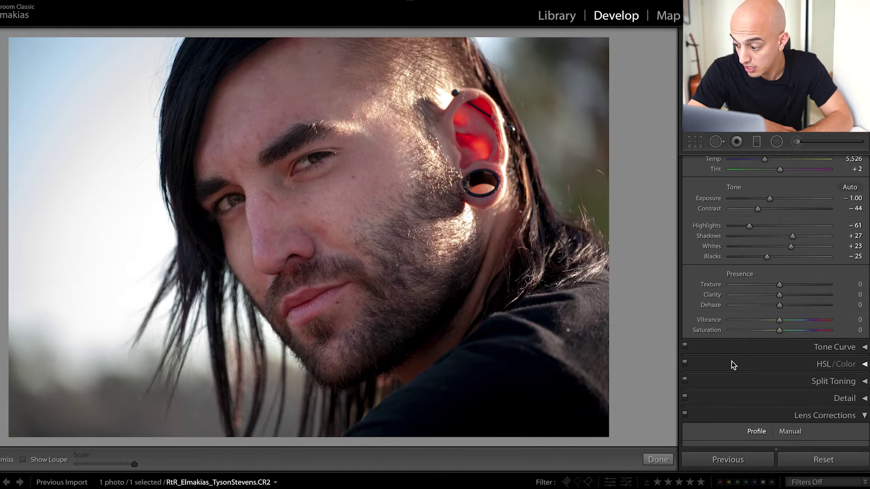
mouse_move(779, 306)
mouse_down()
mouse_move(769, 307)
mouse_move(782, 306)
mouse_up()
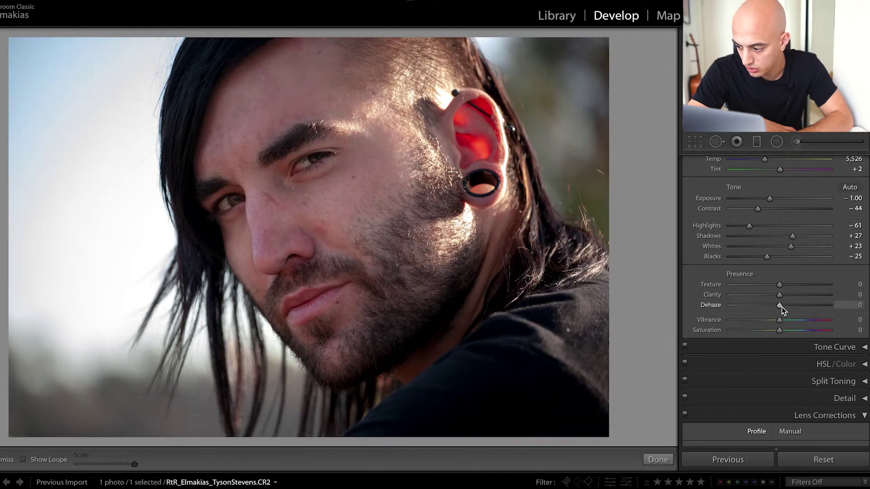
scroll(775, 325, down, 1)
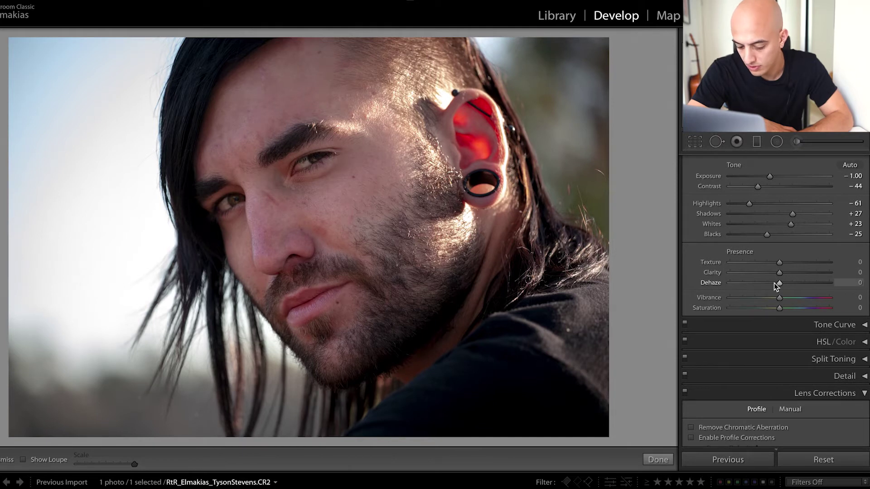
Shape the RGB tone curve with a raised black point and anchor points in the shadows and highlights, and compare it on and off.
scroll(774, 279, up, 4)
key(ctrl+1)
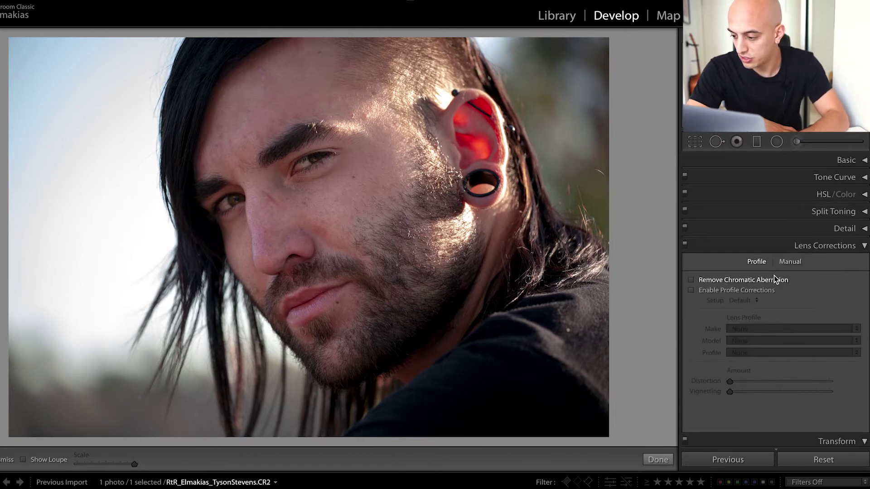
key(ctrl+2)
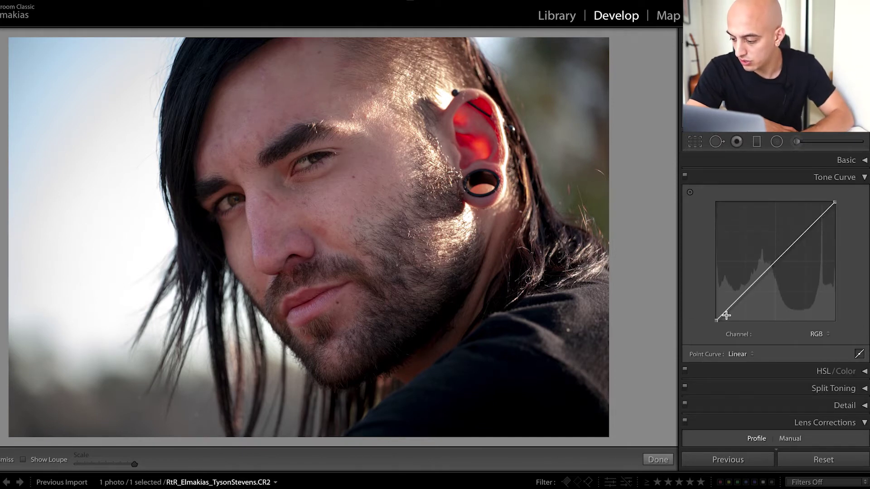
drag(716, 320, 735, 301)
drag(801, 245, 825, 210)
click(686, 177)
click(686, 177)
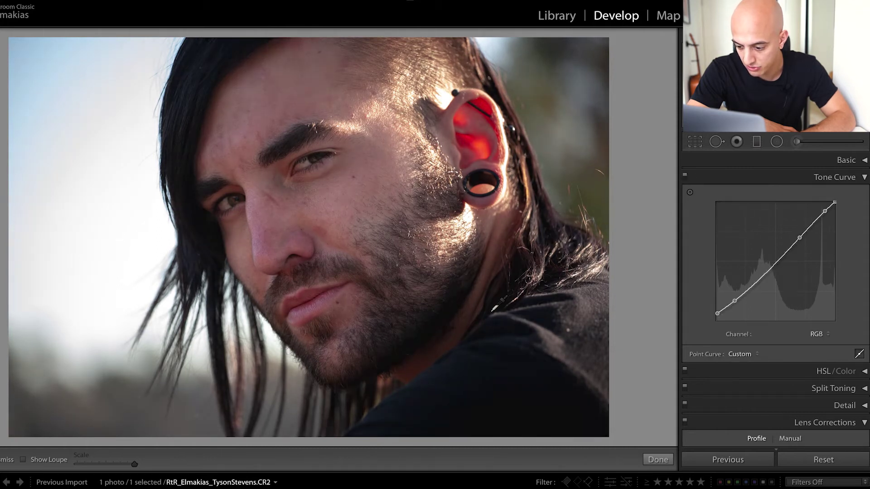
click(666, 458)
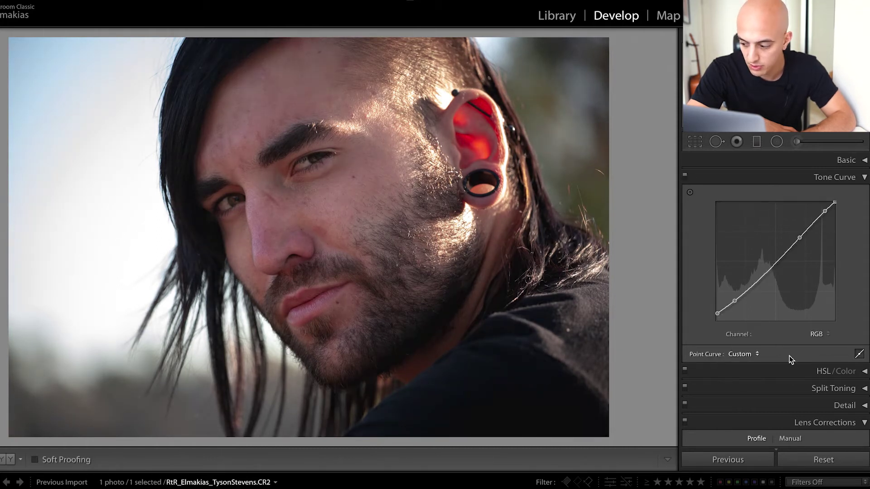
key(ctrl+2)
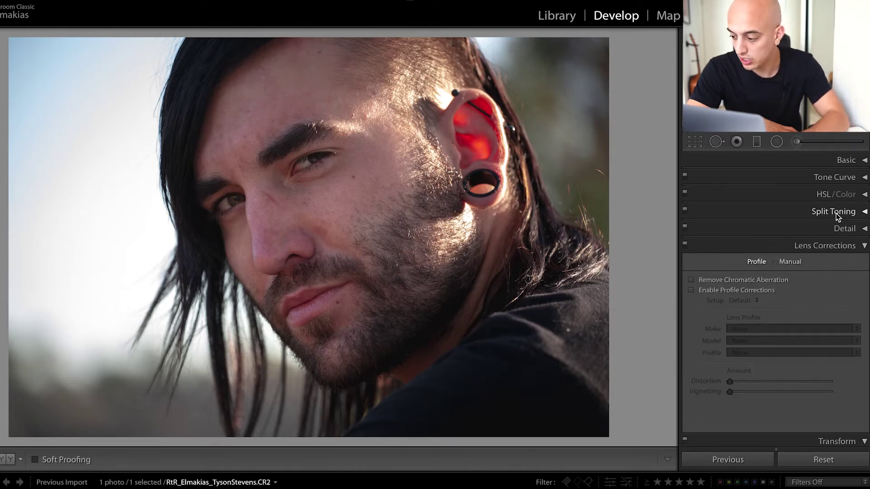
Shift the skin hues with the targeted adjustment on the forehead, setting Red to +12 and Orange to +11.
click(798, 201)
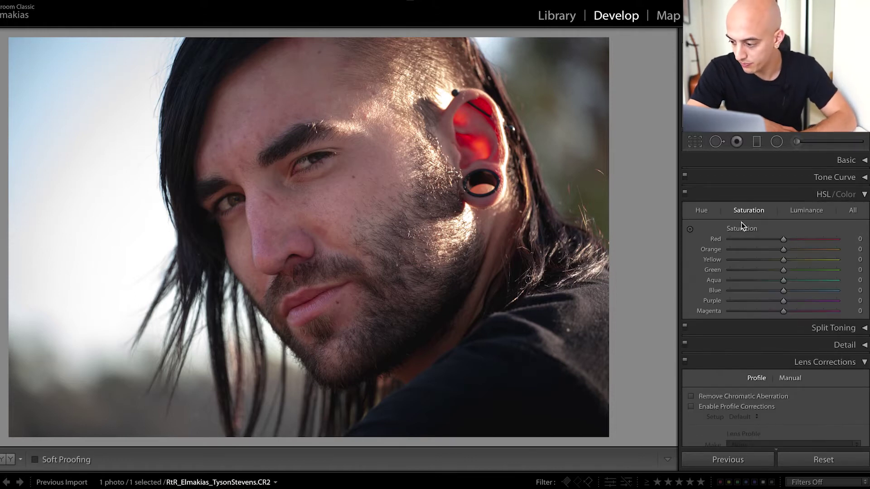
click(701, 211)
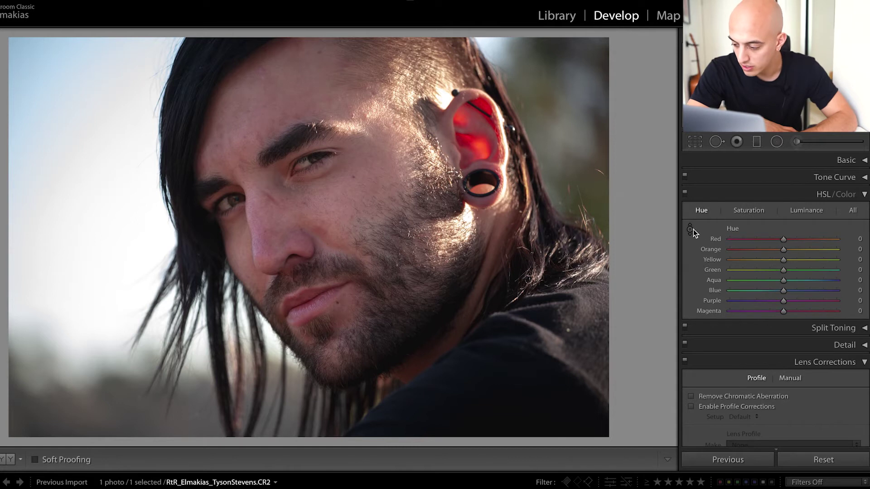
click(689, 229)
mouse_move(376, 131)
mouse_down()
mouse_move(376, 159)
mouse_move(376, 124)
mouse_up()
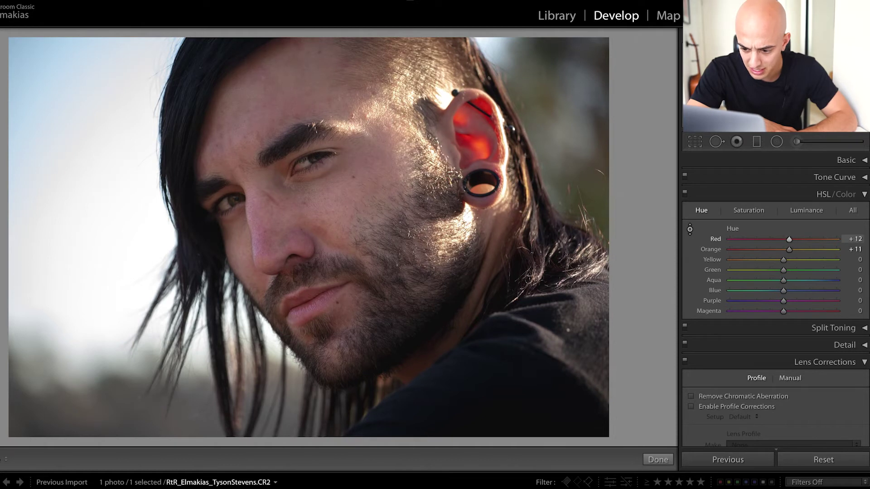
Set the Yellow hue to -39, Green to -3, Red to -15 and Magenta to -10, and compare the color changes on and off.
mouse_move(113, 363)
mouse_down()
mouse_move(113, 385)
mouse_move(113, 290)
mouse_move(113, 376)
mouse_up()
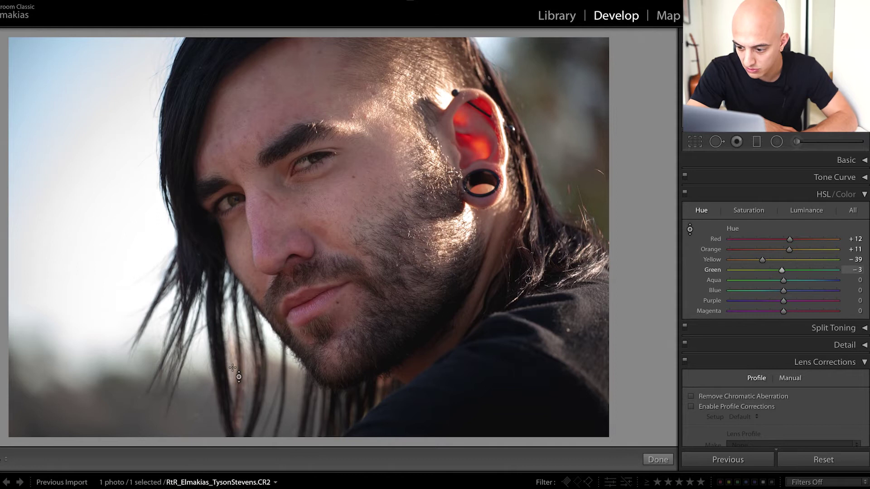
drag(267, 254, 270, 288)
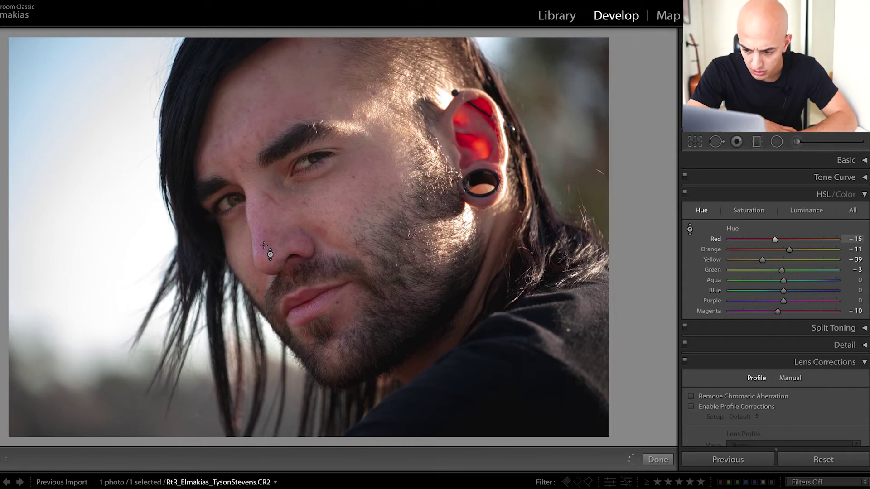
click(687, 191)
click(687, 190)
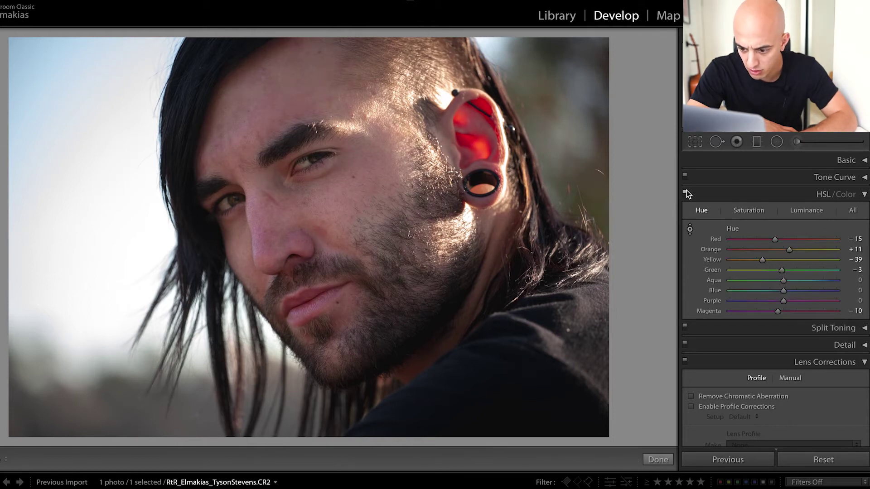
Set the HSL saturation to Red -10, Orange -9 and Yellow -13, and compare the color changes on and off.
click(745, 211)
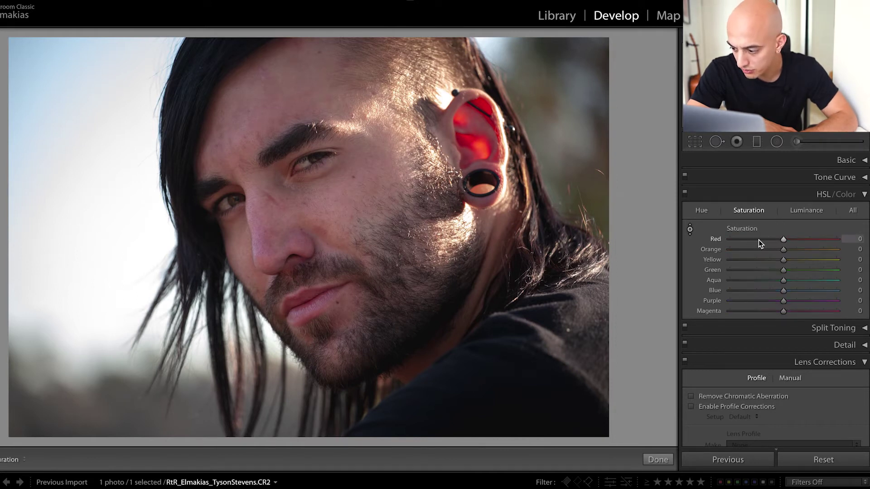
drag(759, 243, 761, 243)
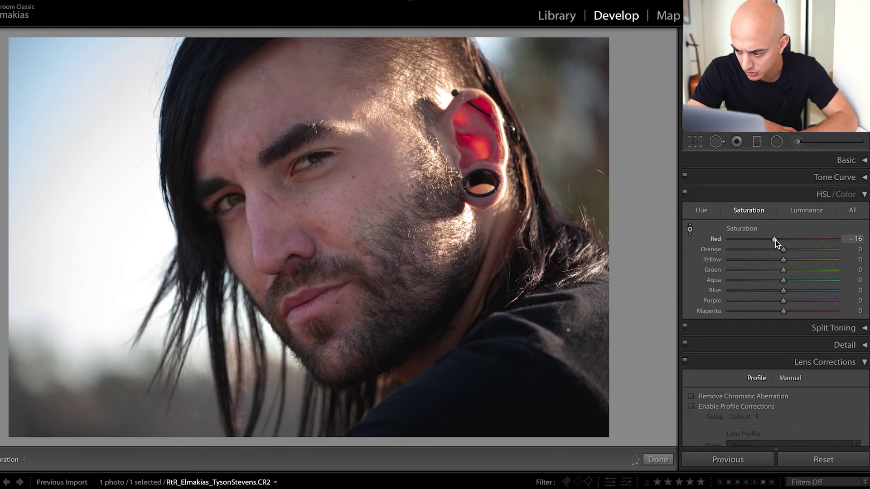
drag(775, 247, 778, 248)
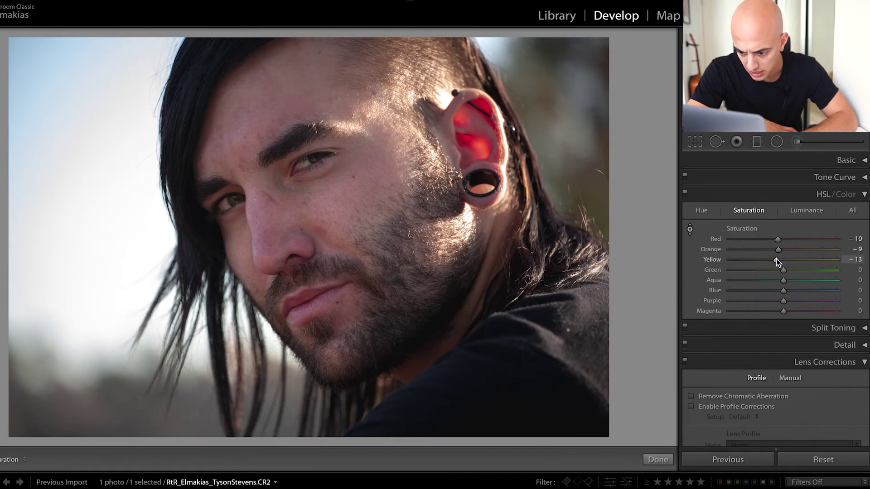
click(685, 193)
click(685, 193)
Set the HSL luminance to Red +19, Orange +23, Yellow +31, Purple +22 and Magenta +37.
click(804, 211)
click(800, 259)
click(800, 250)
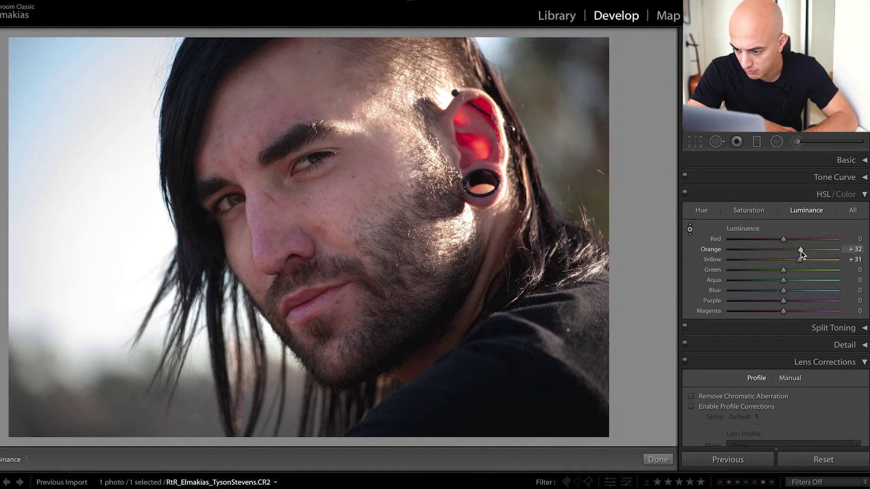
drag(801, 251, 793, 238)
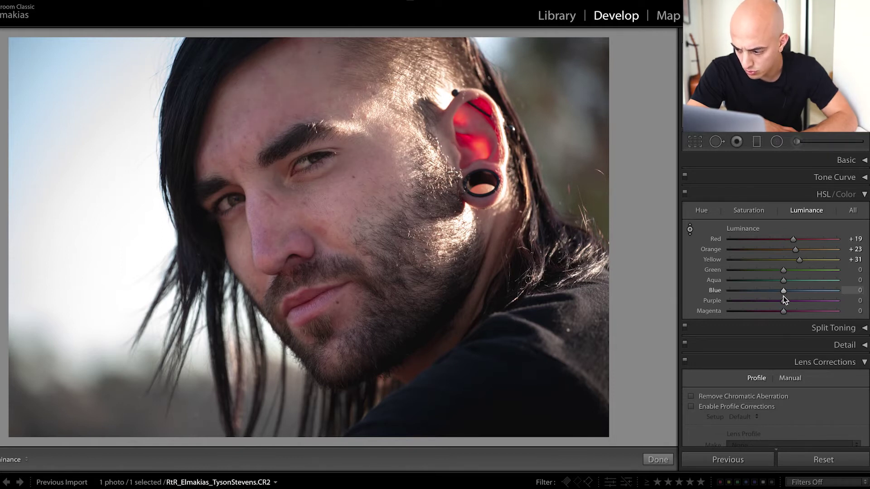
drag(793, 313, 825, 311)
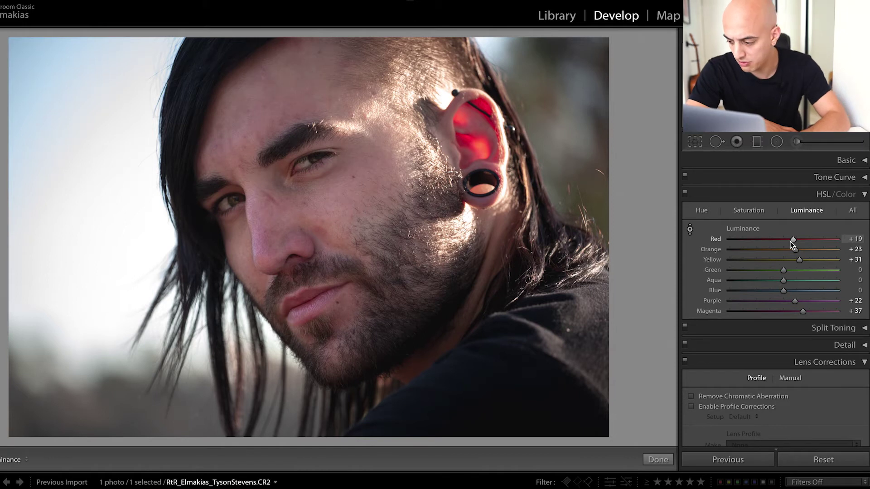
key(ctrl+3)
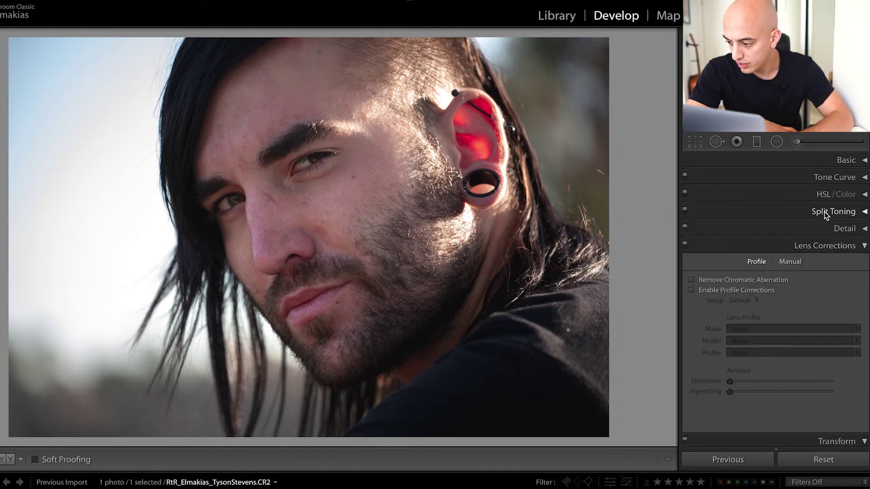
Split tone the shadows with hue 43 and saturation 18, keeping the highlights saturation at 0.
click(826, 211)
click(747, 304)
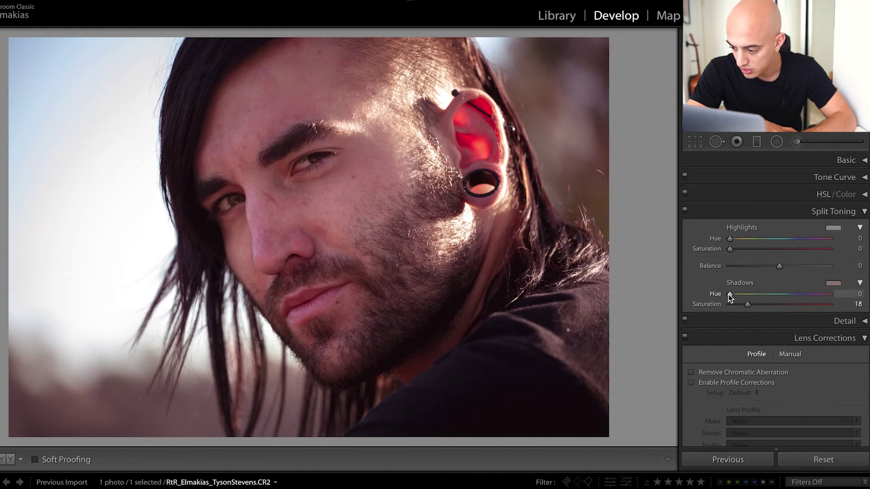
mouse_move(730, 295)
mouse_down()
mouse_move(816, 301)
mouse_move(742, 296)
mouse_up()
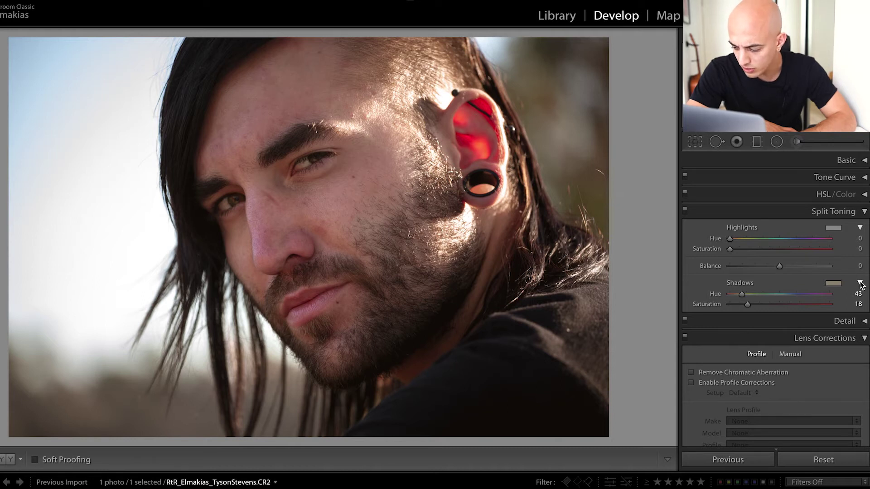
drag(751, 251, 682, 250)
click(860, 229)
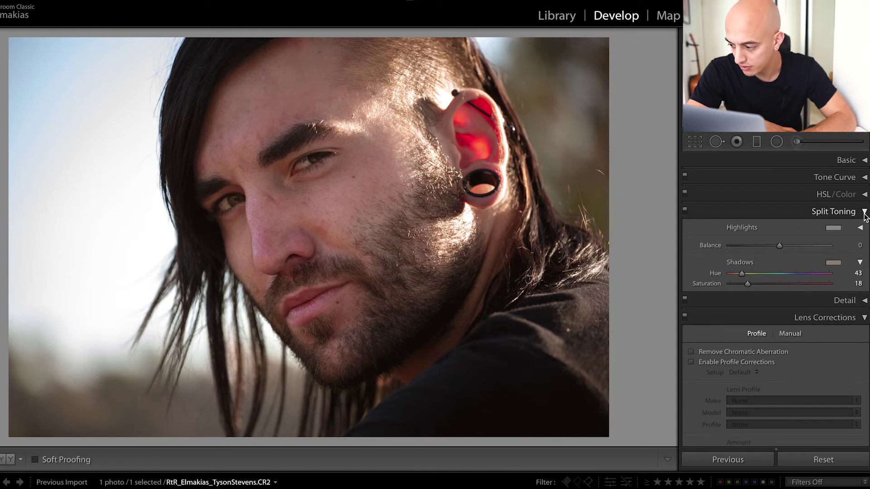
click(863, 211)
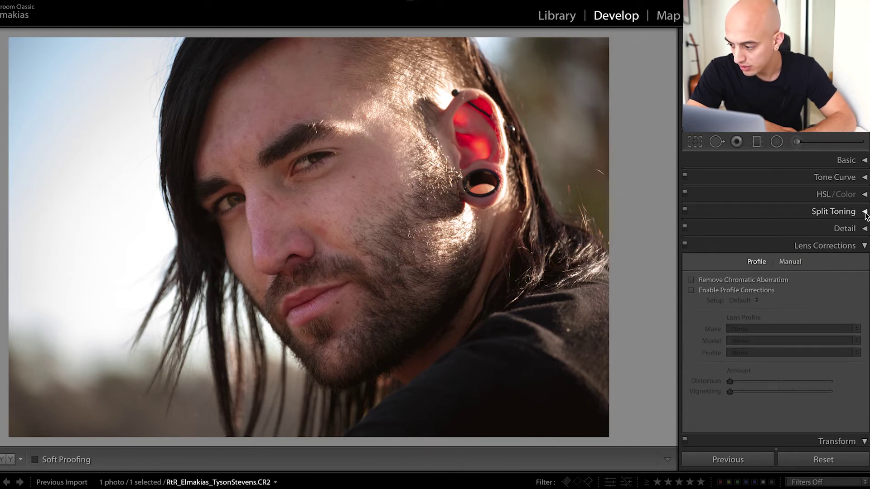
Sharpen the portrait with an amount of 51 and masking of 20, checking the face and beard up close.
click(864, 246)
click(865, 265)
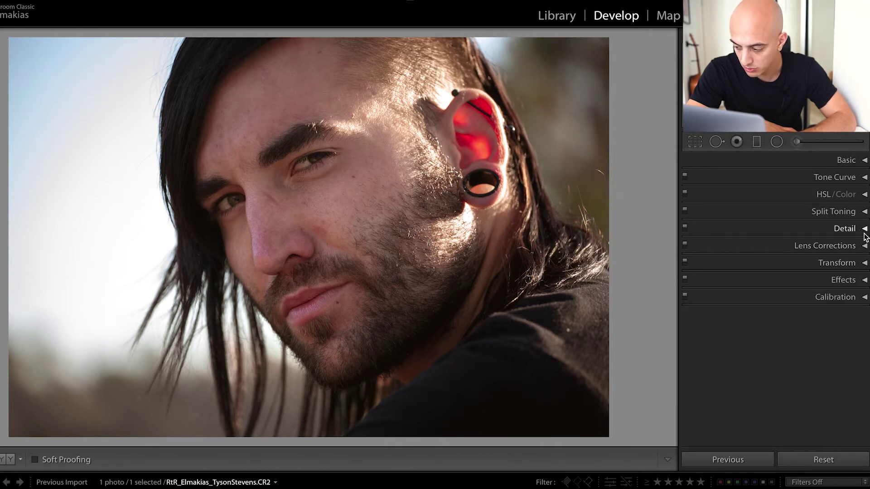
click(858, 231)
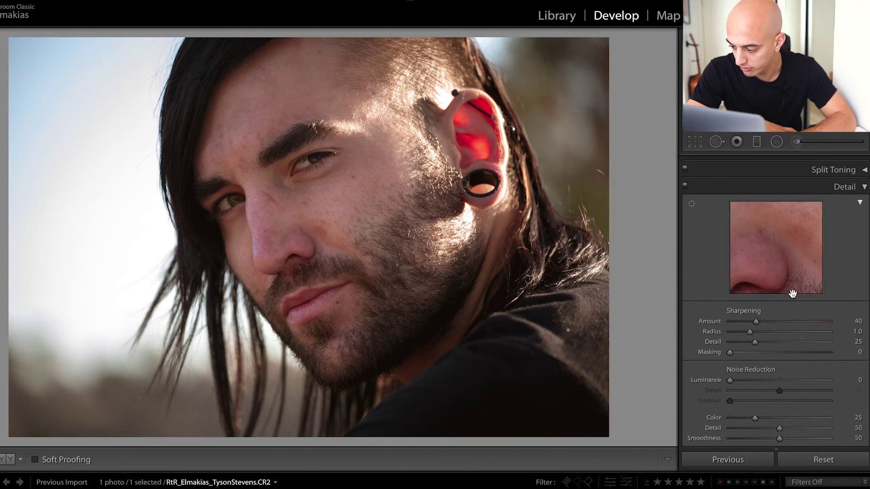
drag(750, 278, 754, 253)
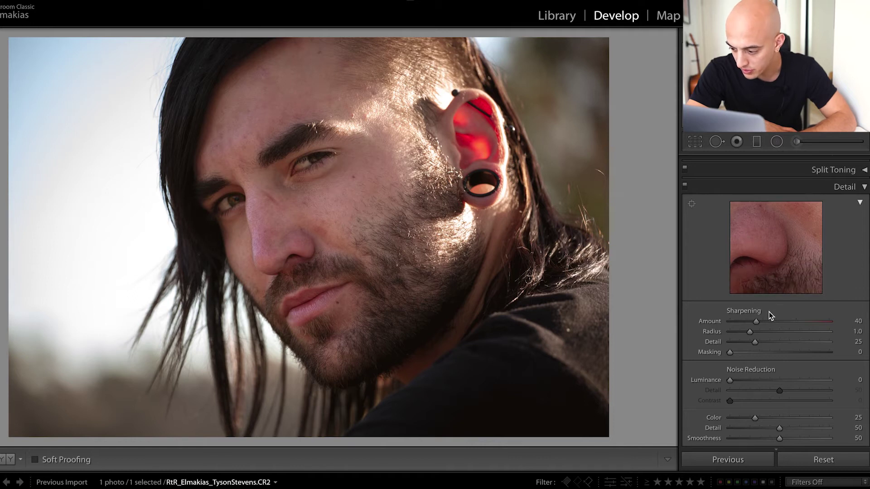
drag(769, 321, 764, 323)
click(359, 219)
drag(359, 220, 305, 181)
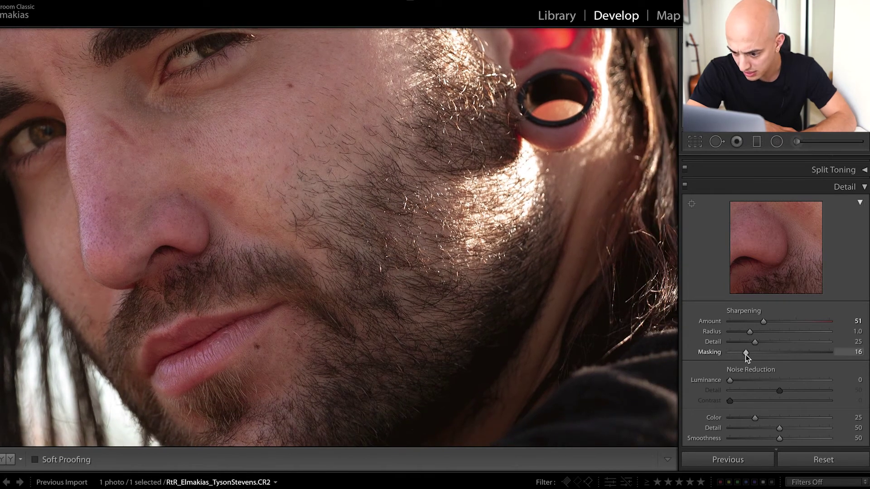
drag(746, 355, 749, 355)
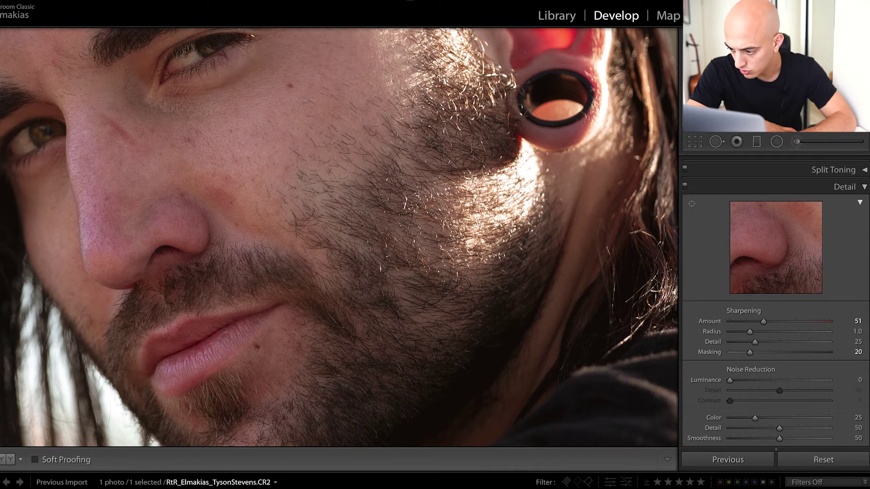
super+click(859, 191)
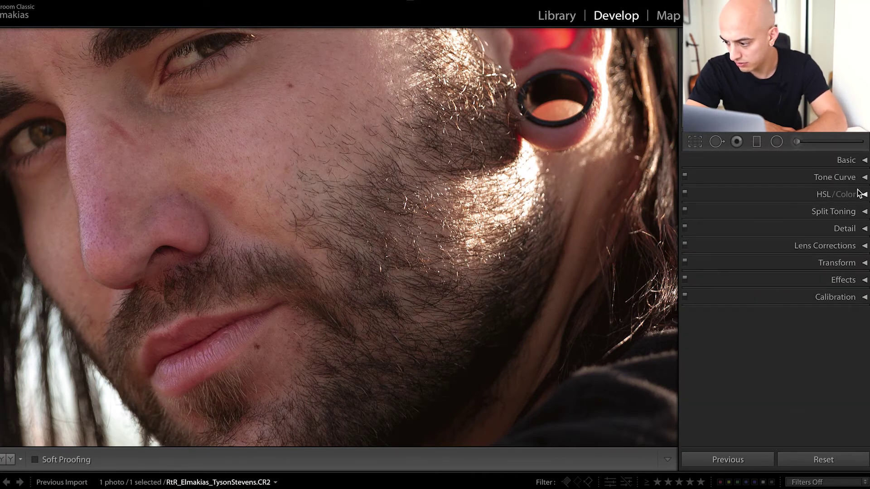
Try the lens profile corrections on the whole portrait and switch them back off.
click(844, 246)
click(440, 191)
click(693, 293)
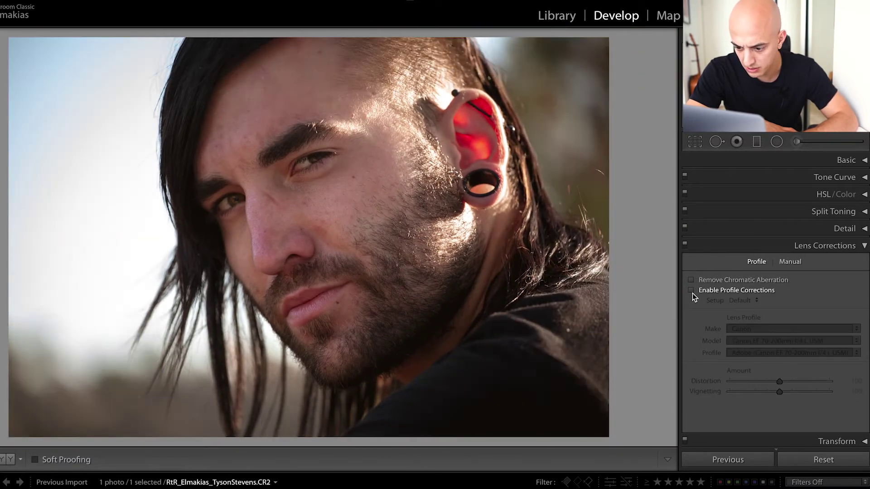
click(860, 247)
Try the Auto Upright correction on the portrait and set Upright back to Off.
click(824, 260)
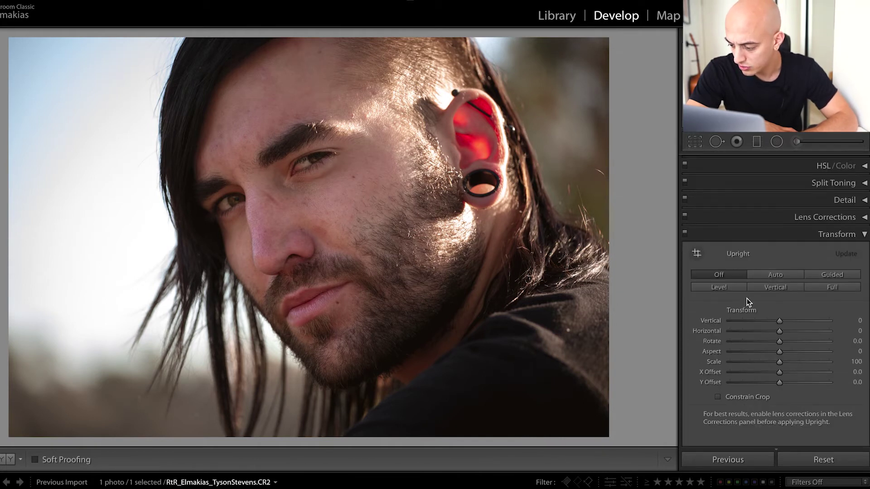
click(765, 278)
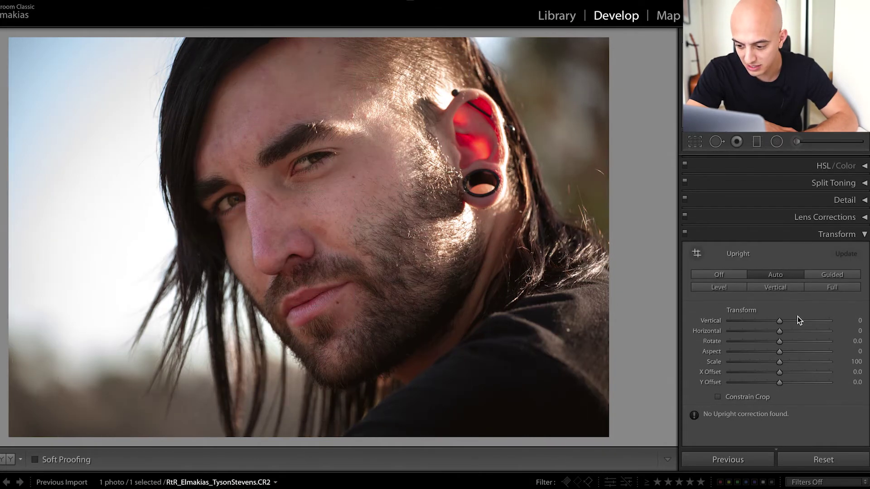
click(715, 275)
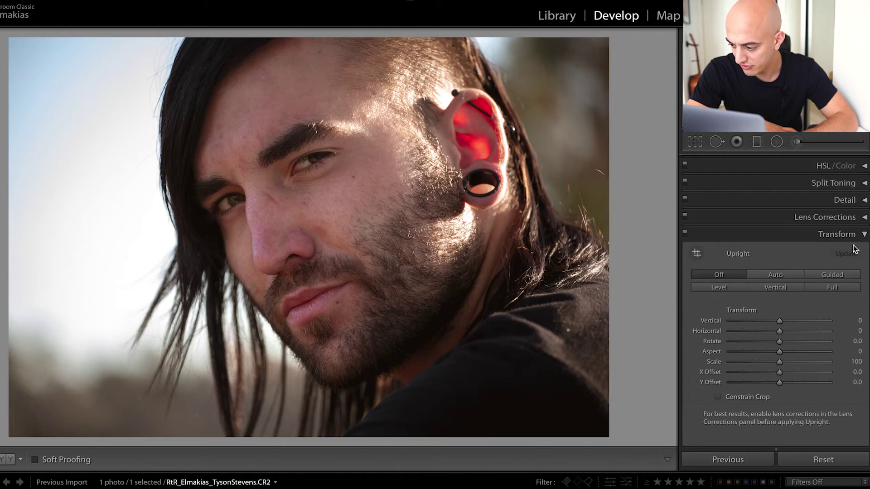
click(862, 235)
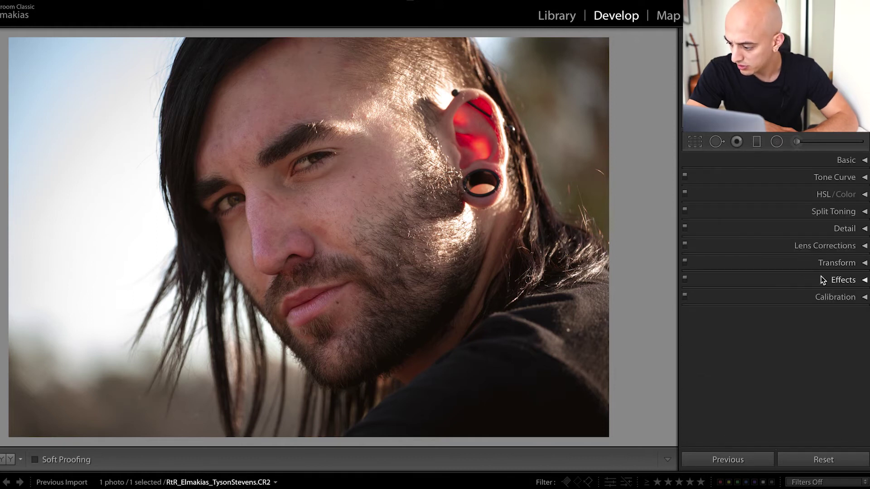
Set the post-crop vignette amount to +2 with Highlight Priority, and compare the effect on and off.
click(821, 278)
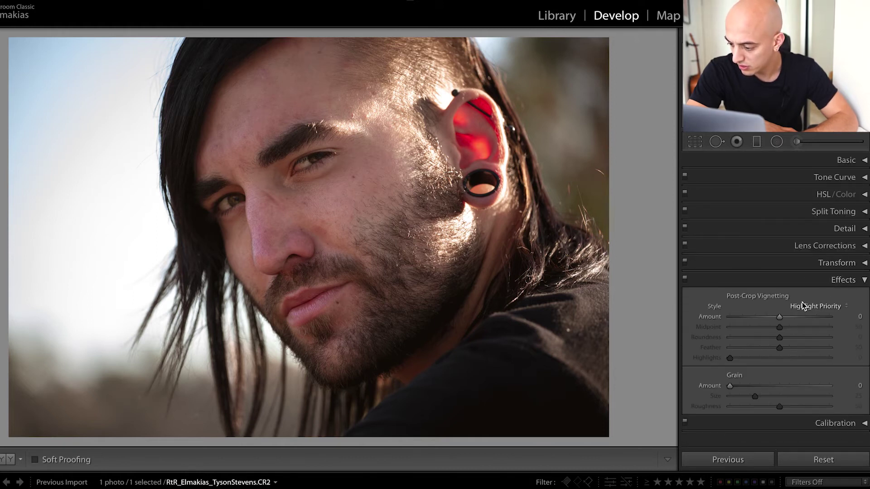
drag(773, 318, 788, 321)
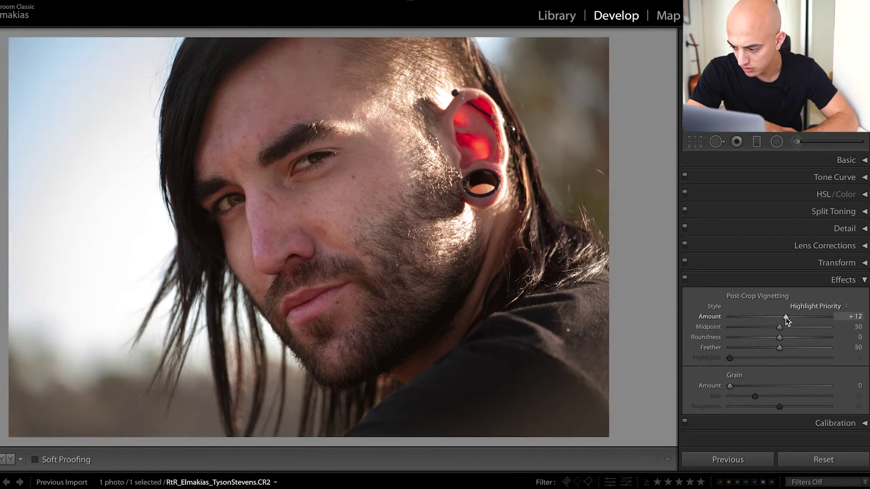
drag(785, 317, 784, 319)
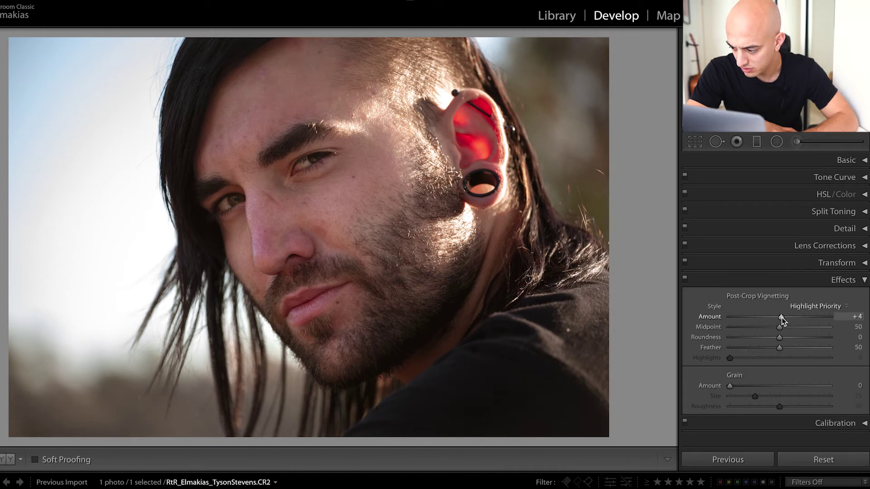
click(685, 280)
click(685, 279)
click(685, 279)
click(685, 279)
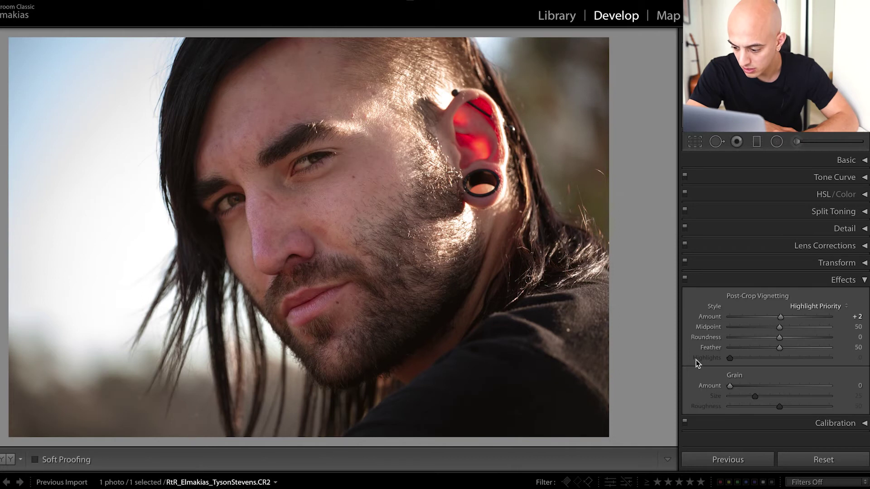
click(856, 280)
Calibrate the shadows tint to +36, Red Primary to hue +27 and saturation -24, and Green Primary to hue +37 and saturation -30.
click(816, 295)
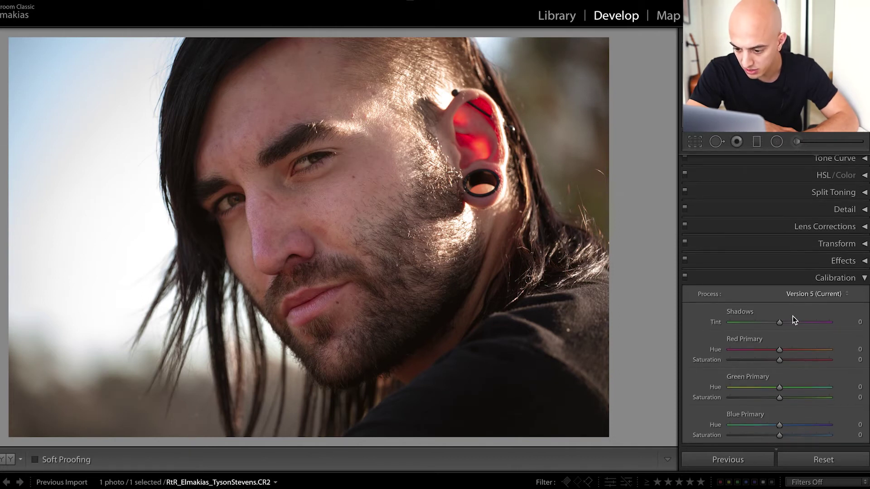
drag(762, 323, 797, 322)
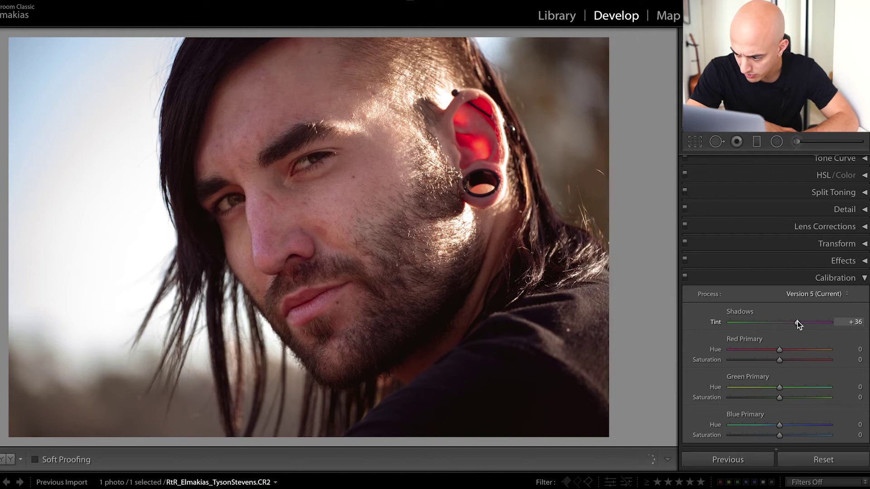
drag(769, 349, 789, 350)
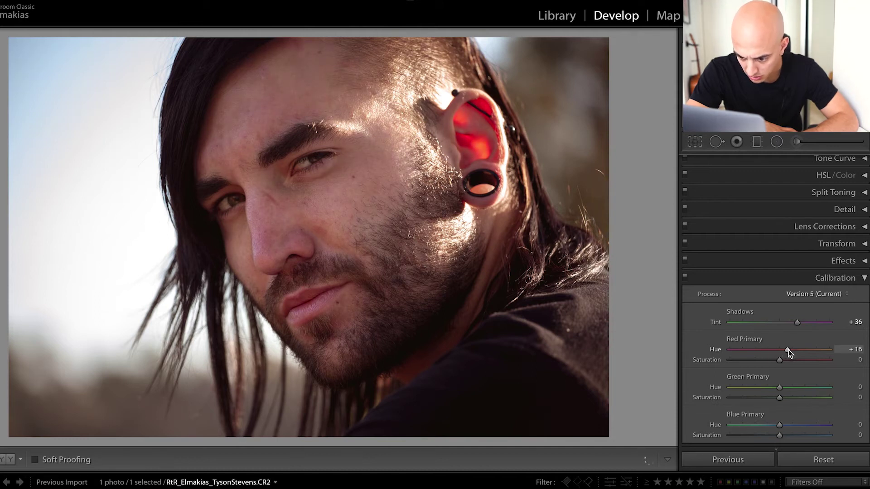
click(766, 363)
drag(765, 363, 765, 396)
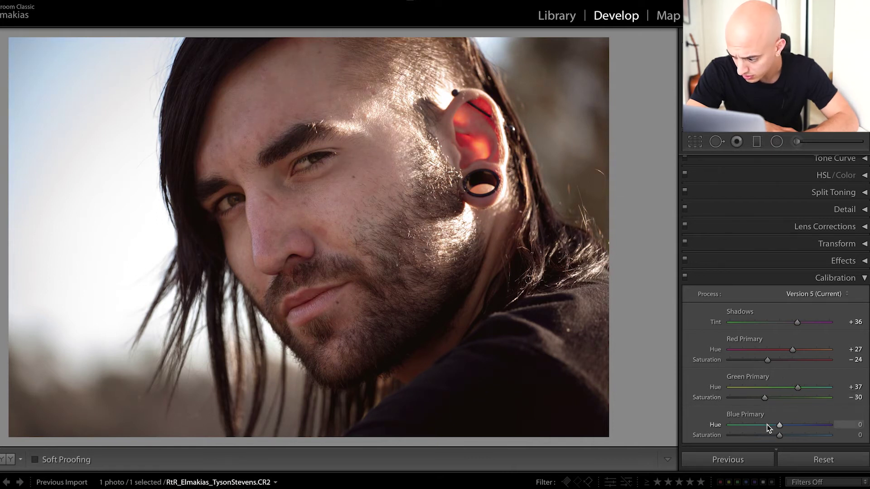
Set the Blue Primary saturation to +35 with its hue at 0, and compare the portrait before and after.
drag(767, 427, 788, 424)
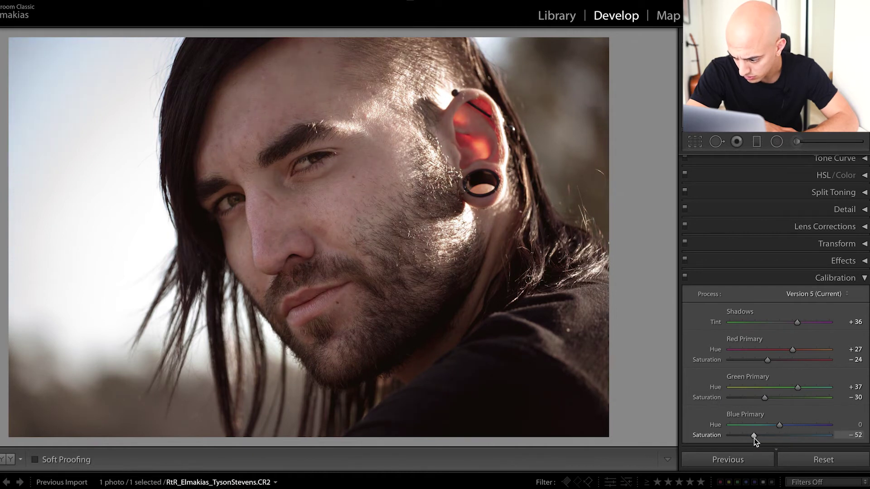
drag(754, 439, 798, 437)
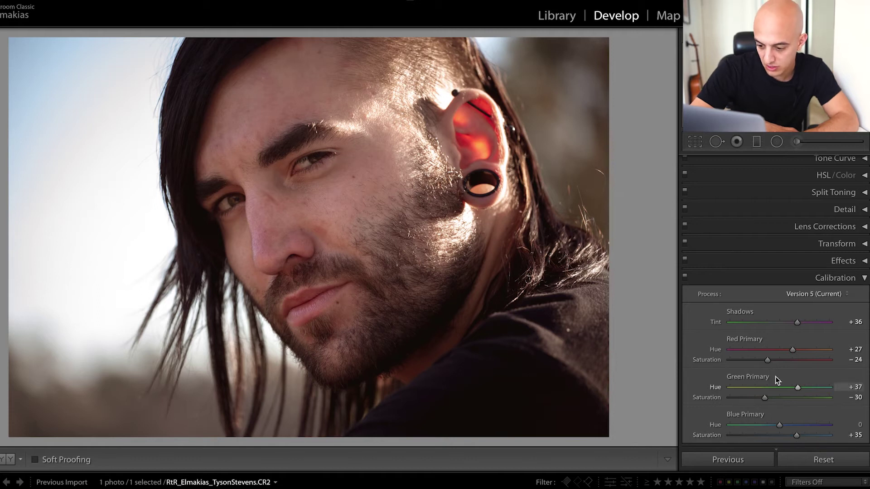
key(backslash)
key(backslash)
key(backslash)
key(backslash)
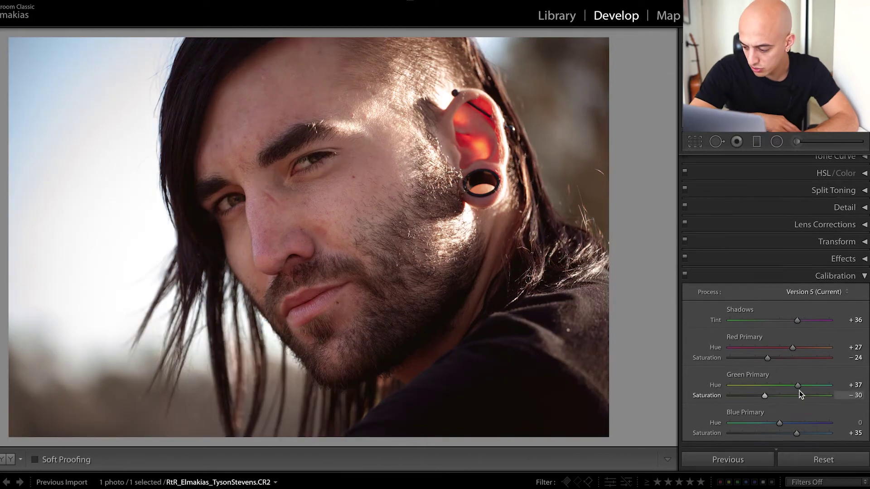
Raise the portrait's basic tone settings to whites +71 and contrast -20.
scroll(863, 280, up, 1)
click(811, 295)
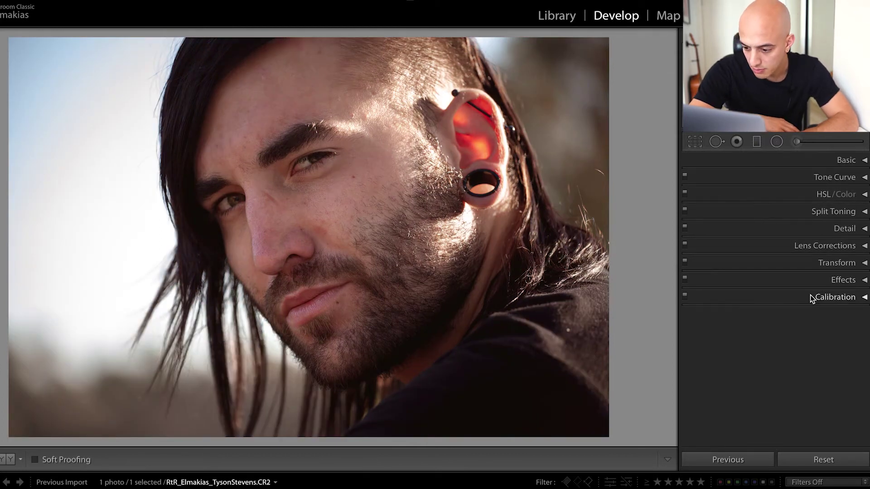
click(834, 160)
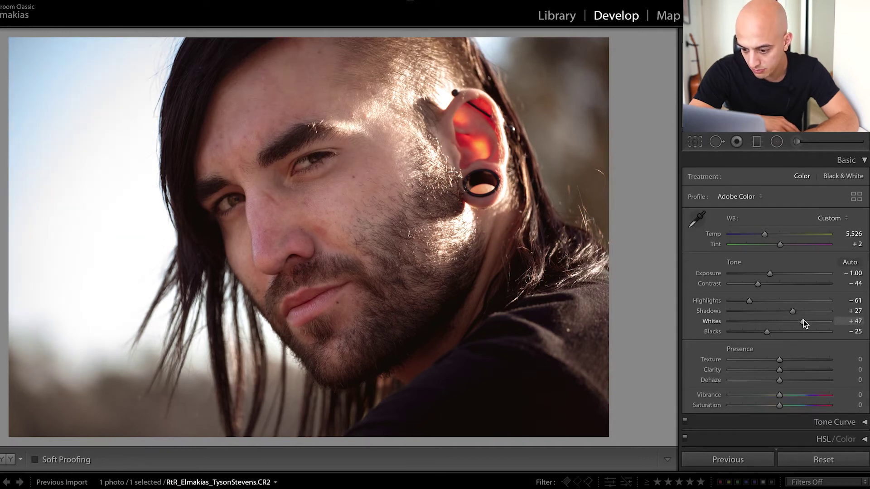
drag(803, 321, 817, 321)
click(771, 284)
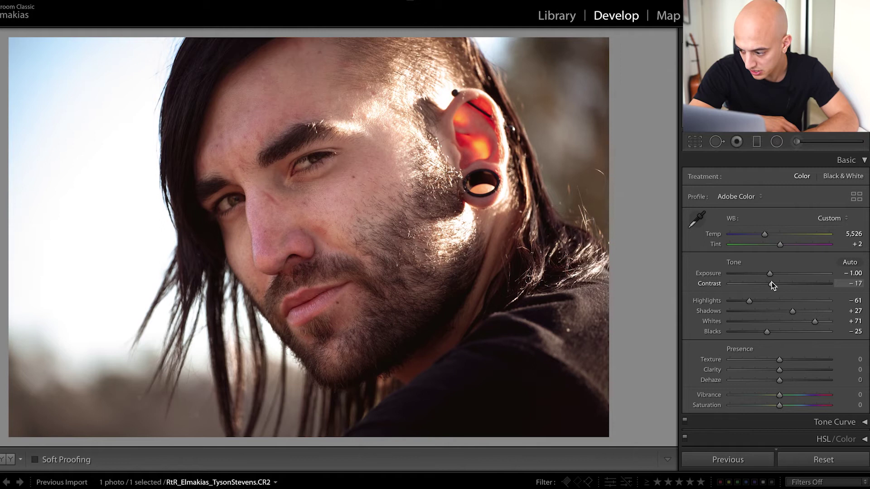
Try a graduated filter with exposure 1.42 from the bright sky across the face, and delete it.
key(m)
drag(53, 102, 429, 249)
double_click(754, 239)
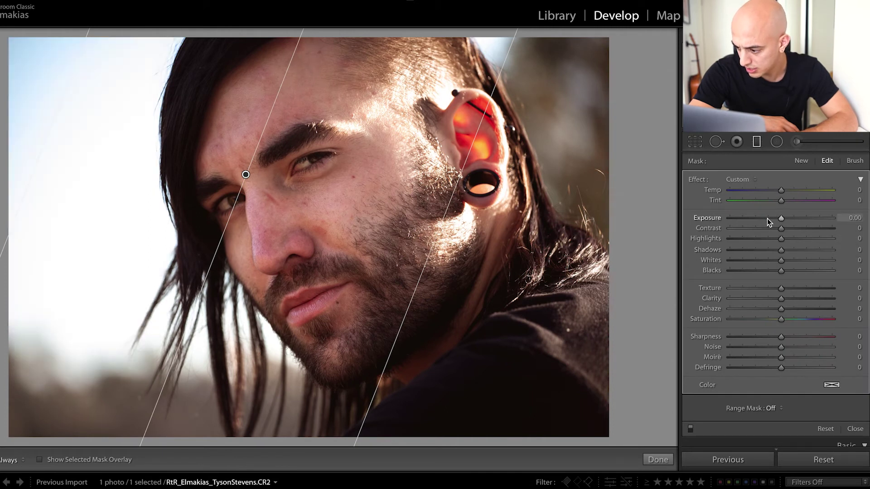
drag(767, 218, 765, 218)
drag(246, 174, 126, 199)
click(800, 219)
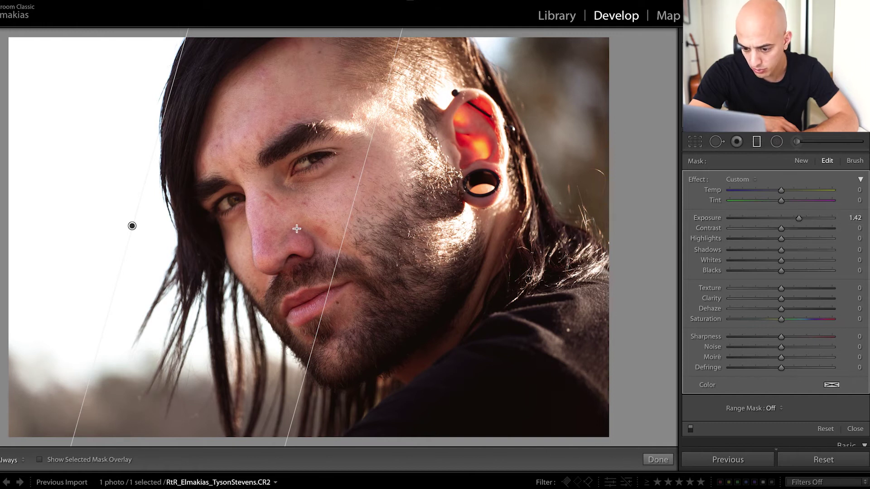
key(Delete)
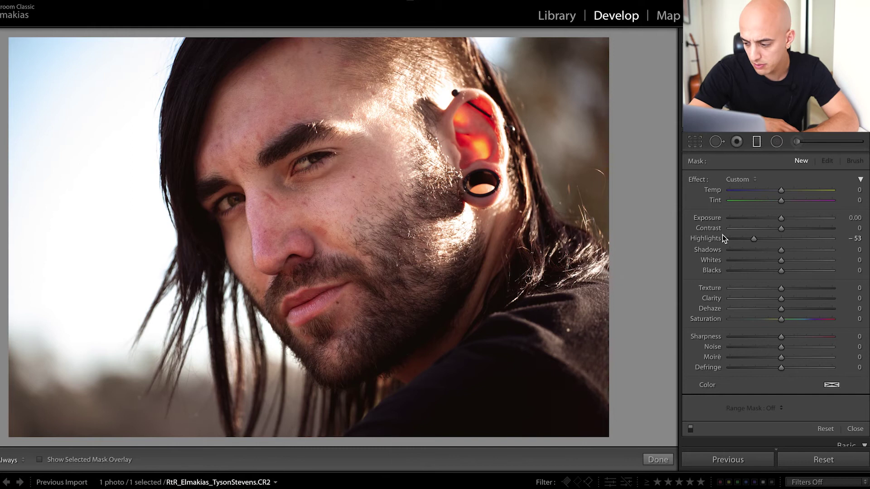
double_click(754, 238)
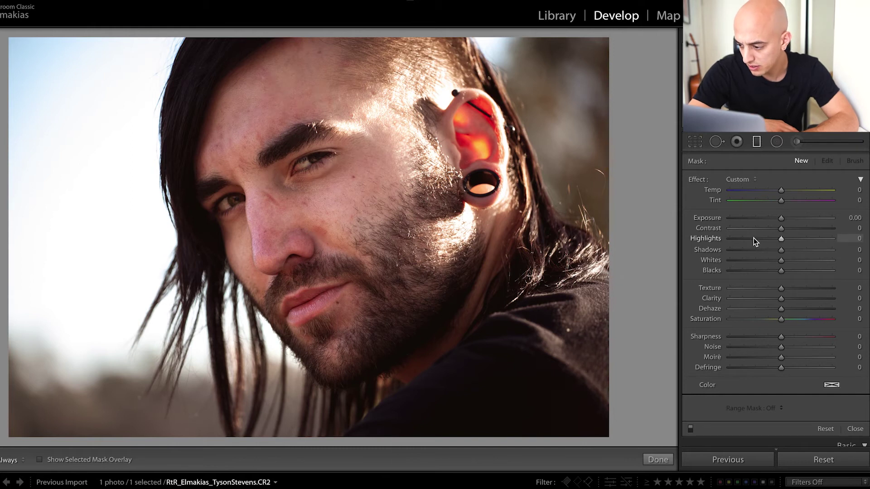
click(855, 429)
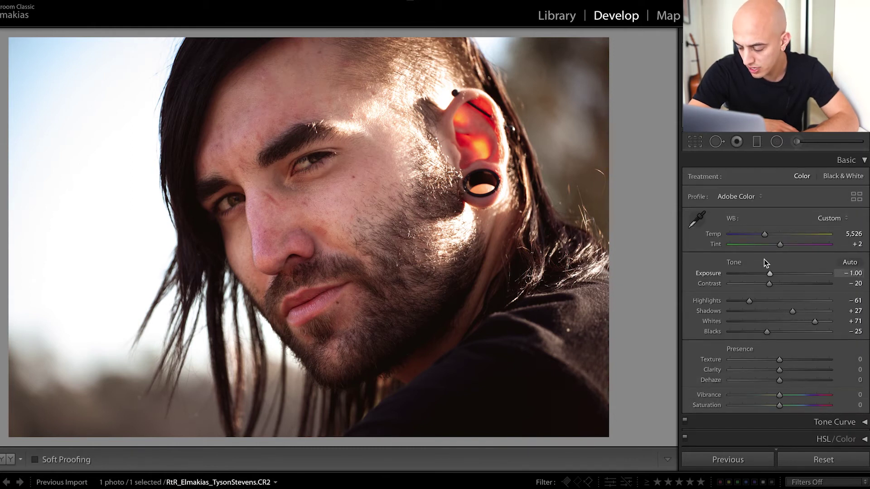
Set the global contrast to -13 and the blacks to +22.
click(775, 286)
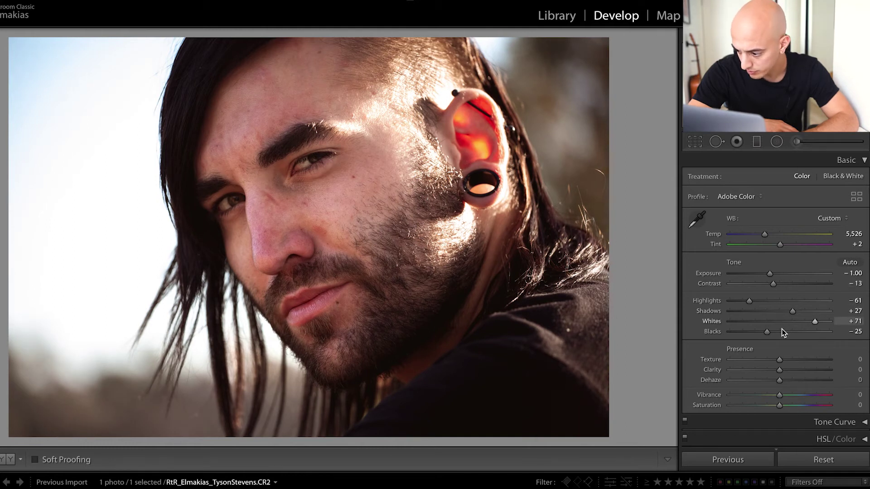
drag(781, 331, 790, 331)
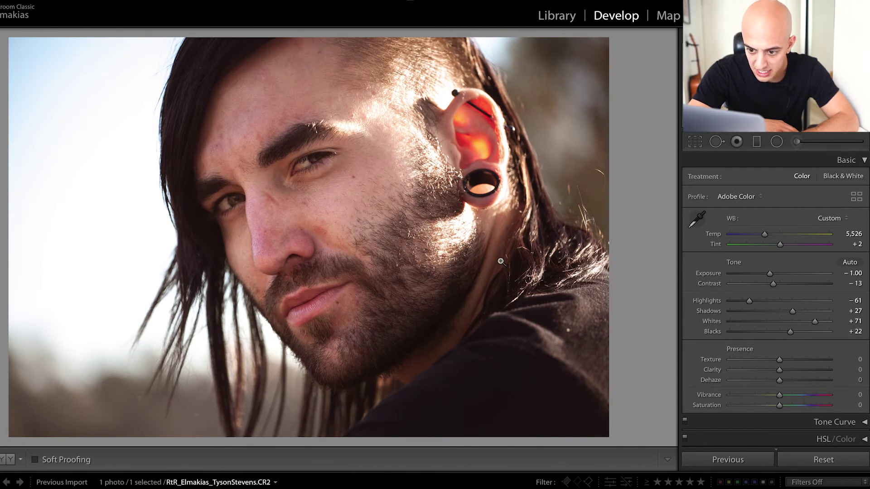
Try a tighter freeform crop that trims the space above the head and part of the sky beside the face.
click(694, 142)
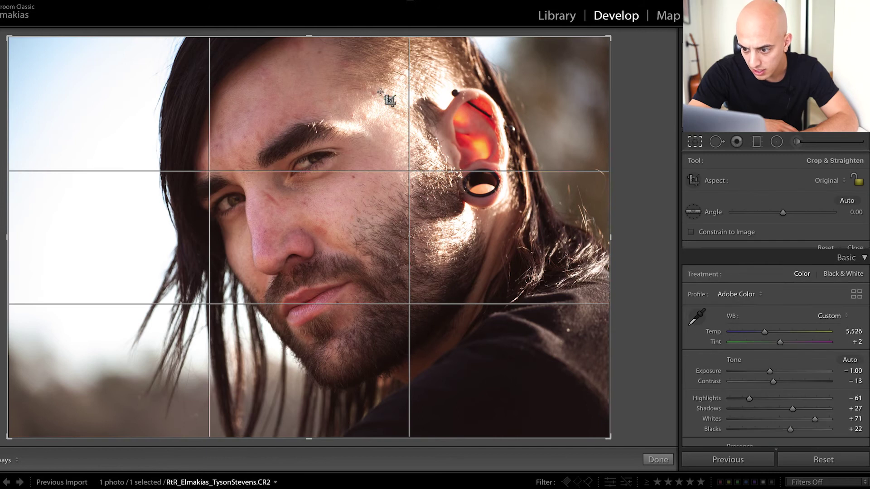
drag(310, 36, 310, 47)
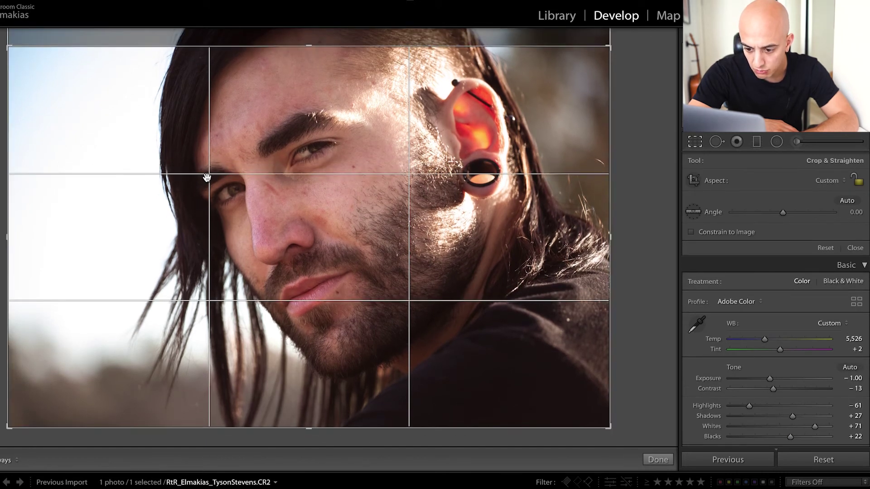
drag(9, 180, 20, 183)
drag(257, 47, 258, 58)
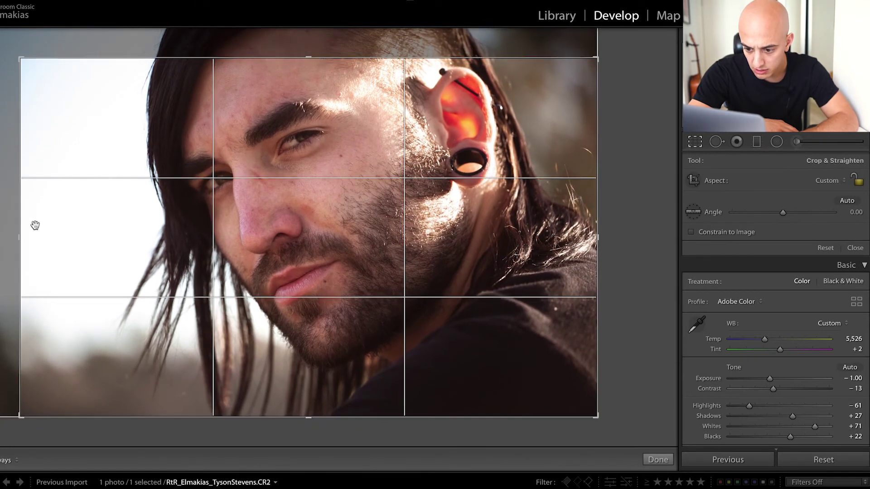
drag(24, 227, 31, 228)
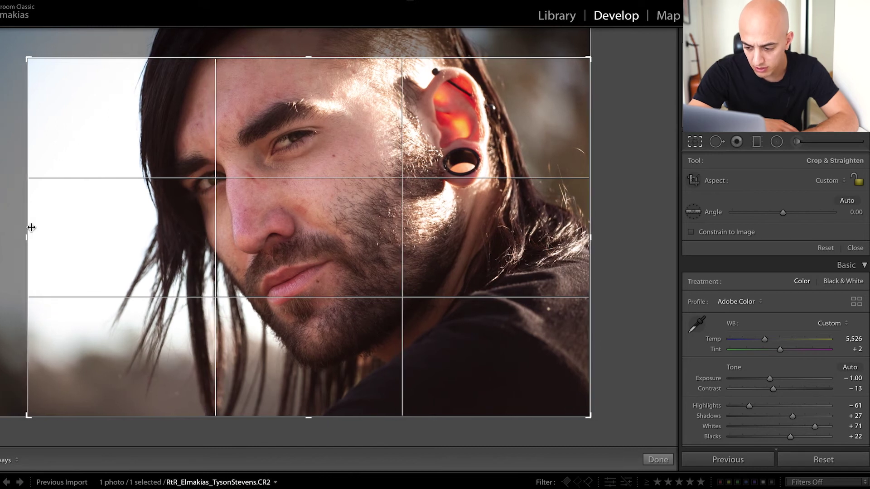
key(Return)
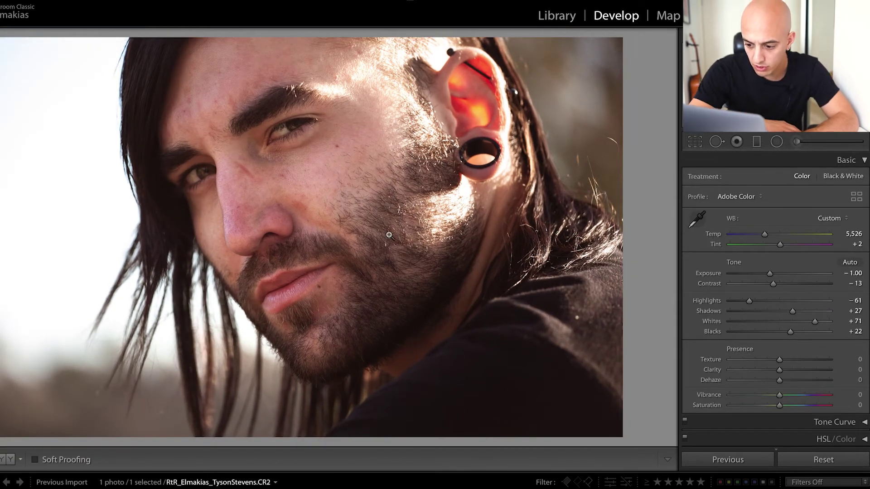
Reset the crop, and recrop the portrait by trimming the sky side and a thin strip above the head.
click(701, 141)
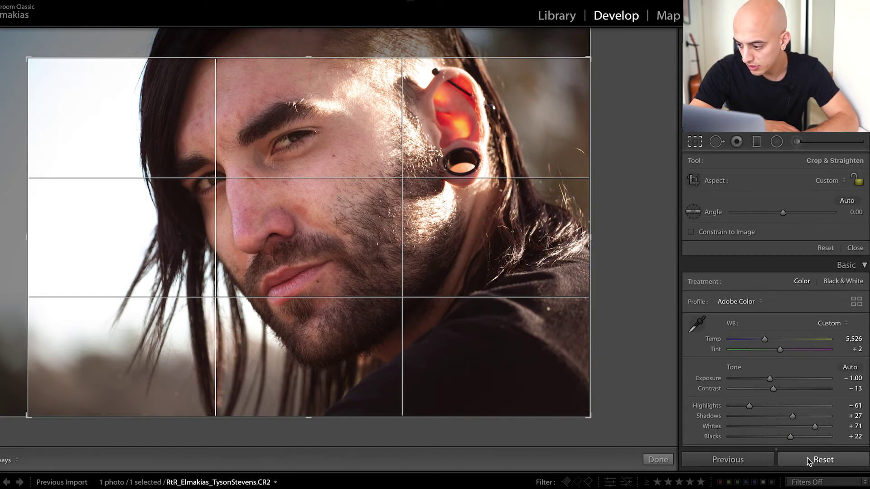
click(826, 247)
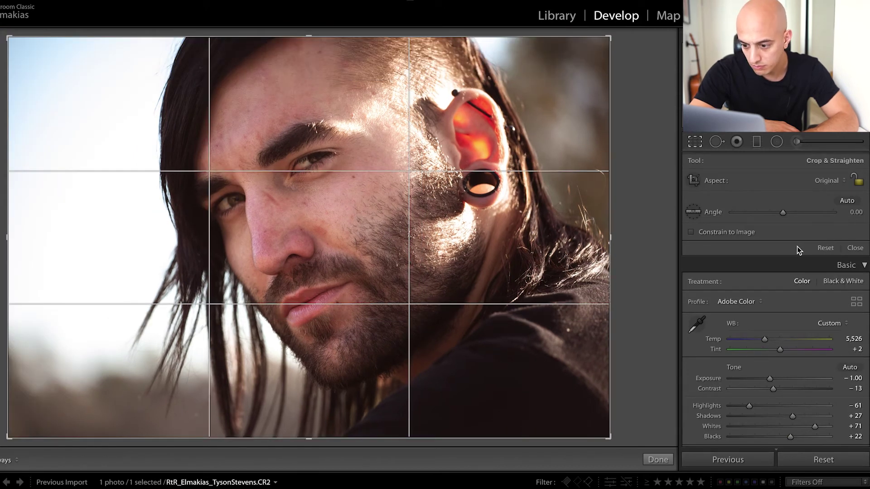
drag(7, 203, 37, 209)
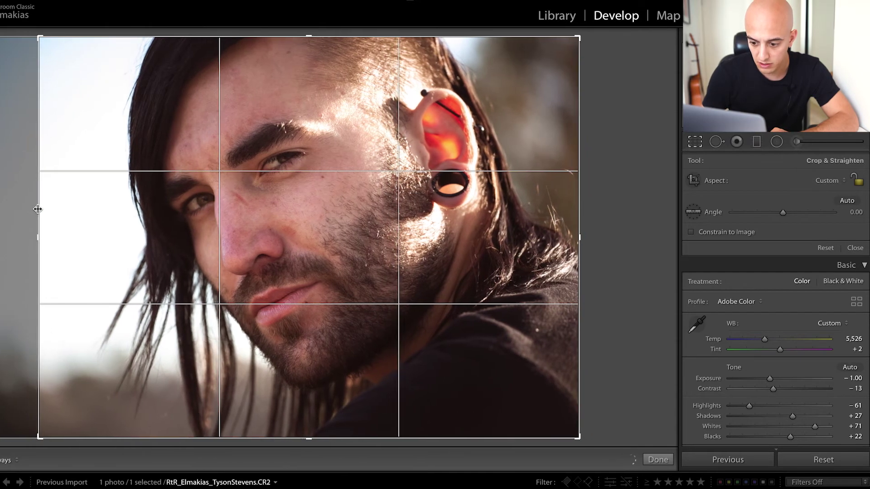
drag(190, 40, 190, 46)
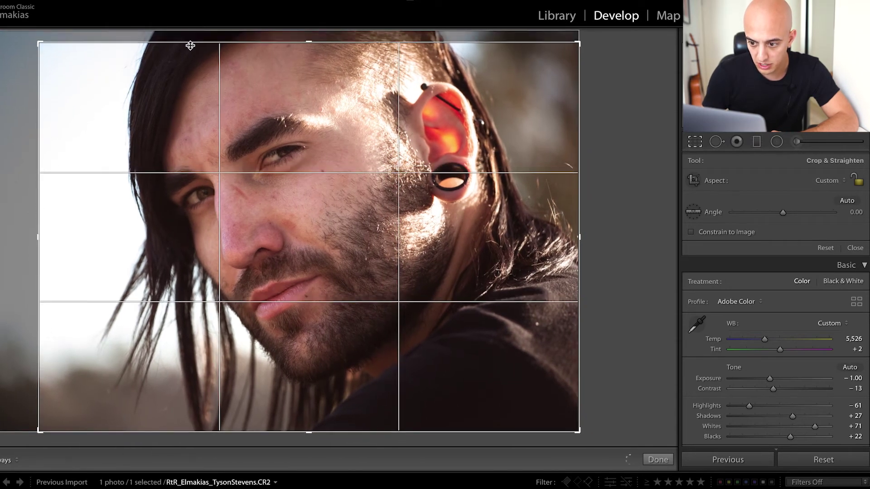
key(Return)
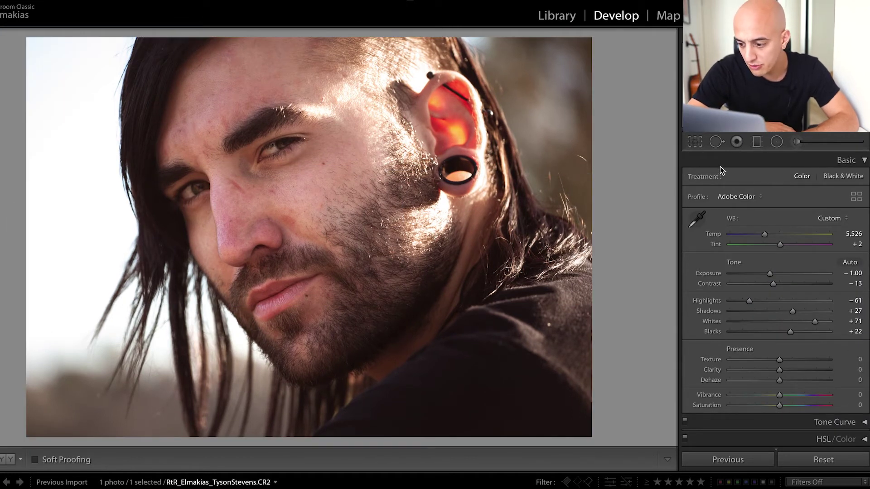
Add a diagonal graduated filter from the background behind the ear toward the cheek, with temperature 52 and tint 0.
click(757, 142)
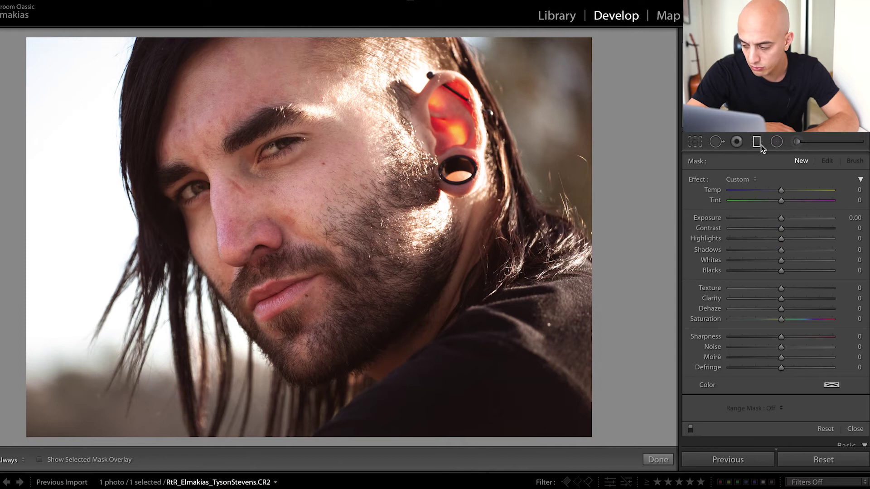
drag(578, 131, 356, 233)
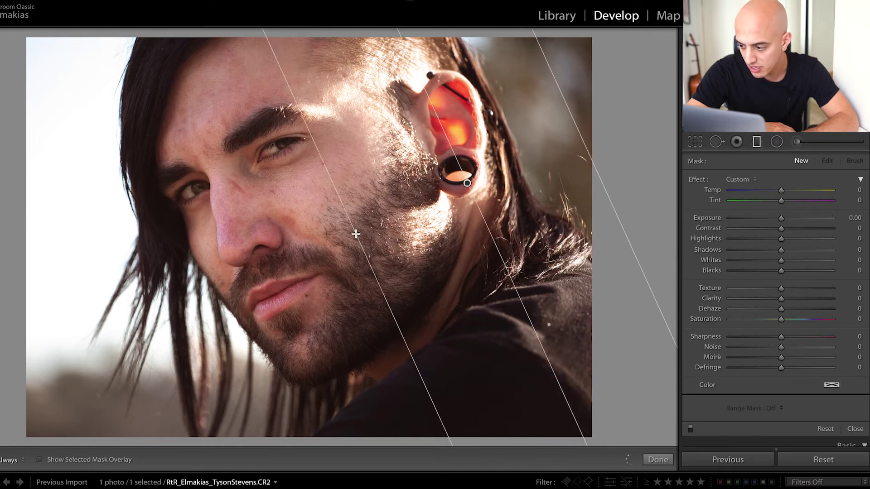
mouse_move(796, 194)
mouse_down()
mouse_move(811, 191)
mouse_move(766, 201)
mouse_move(790, 205)
mouse_up()
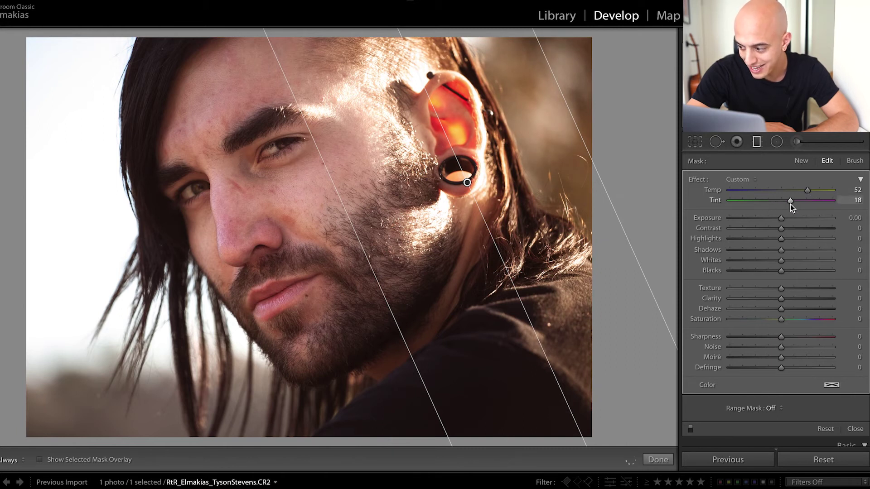
click(769, 320)
drag(769, 319, 797, 322)
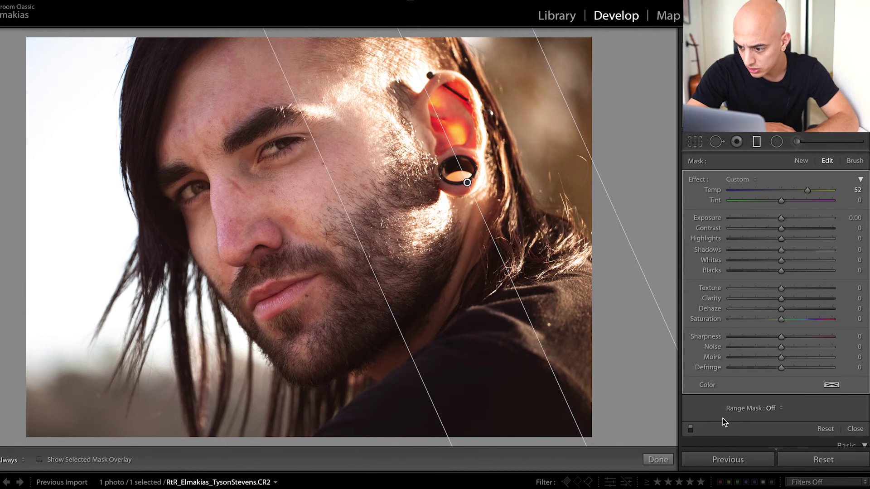
click(657, 460)
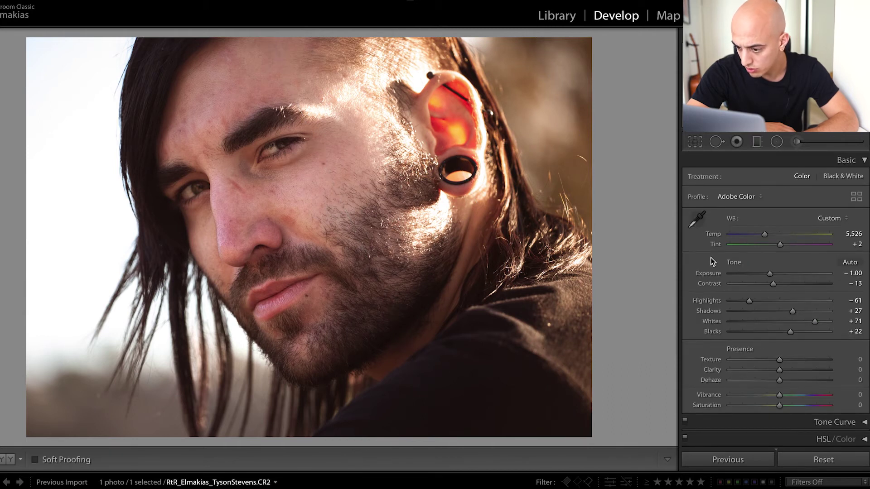
Add a second graduated filter from the sky side into the face with temperature 75, and narrow its transition slightly.
click(754, 146)
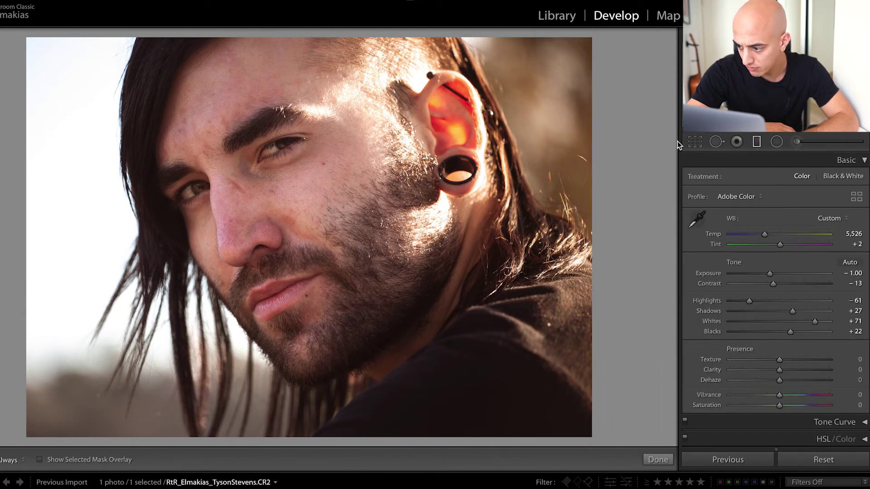
drag(34, 264, 265, 282)
drag(781, 190, 798, 191)
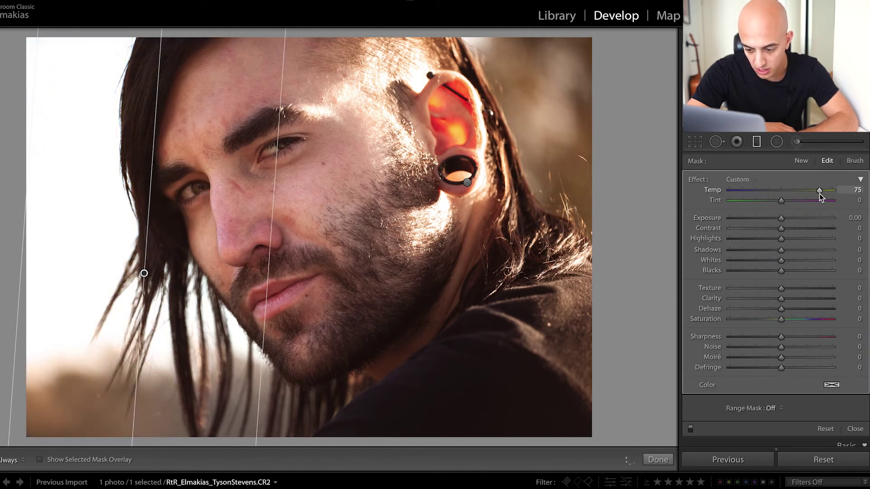
drag(277, 189, 259, 183)
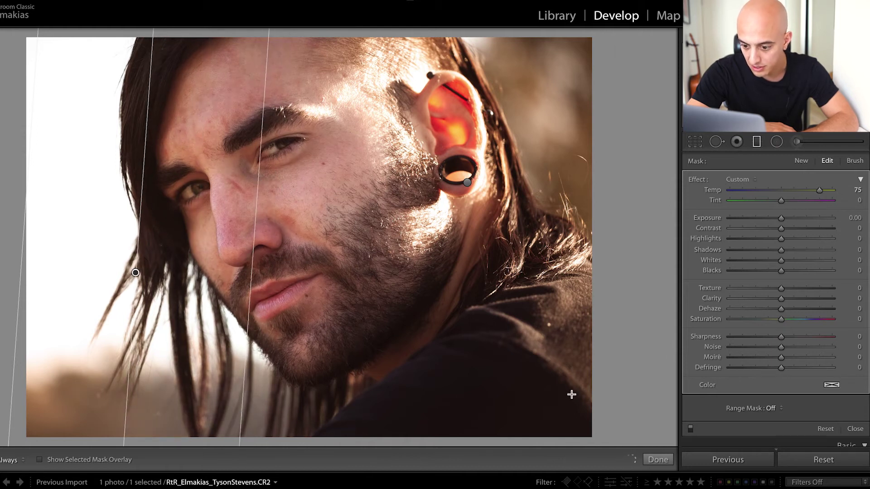
click(659, 460)
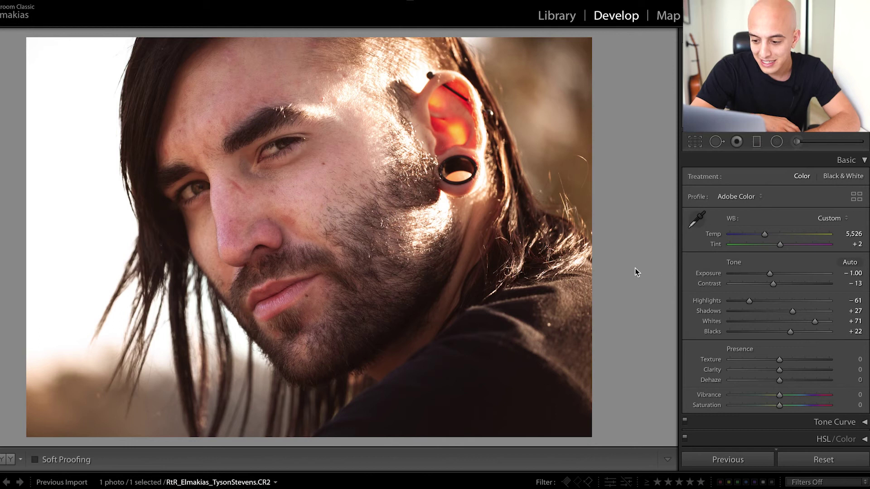
Set the global contrast to +29 and the saturation to -12.
drag(773, 285, 794, 287)
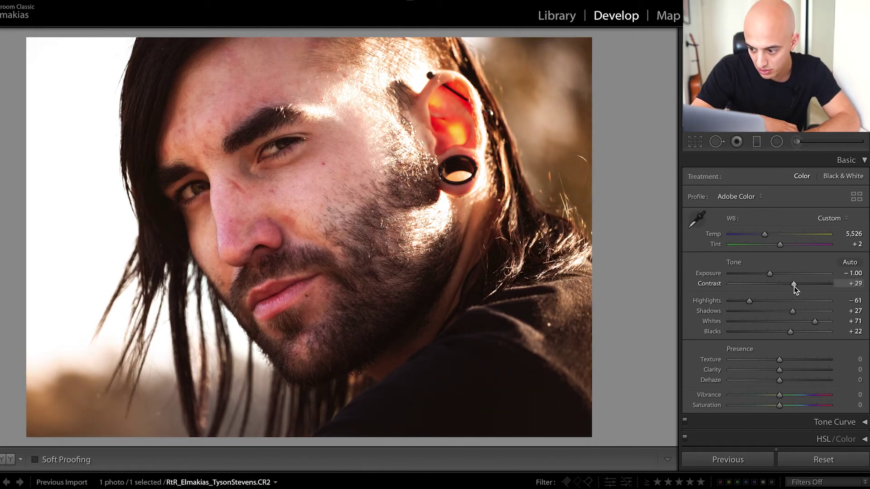
click(771, 407)
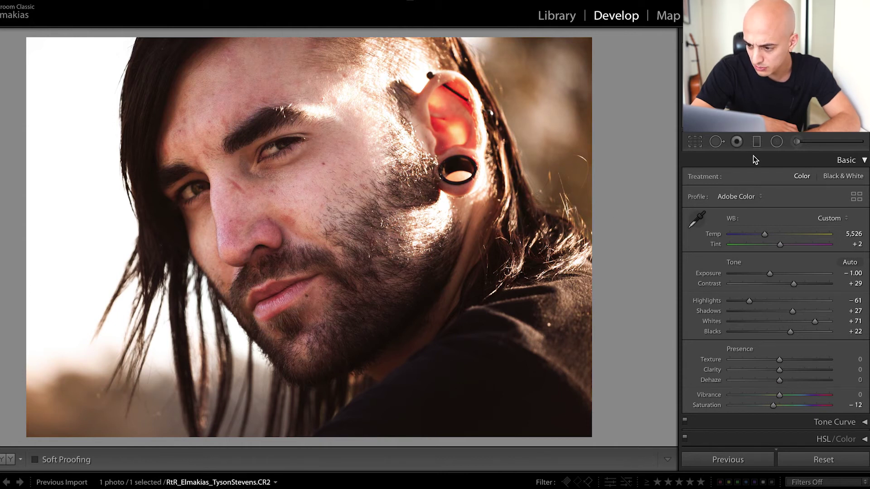
Set the highlights of the ear-side graduated filter to -100 with exposure at 0, and view the portrait's before version.
click(756, 142)
click(467, 183)
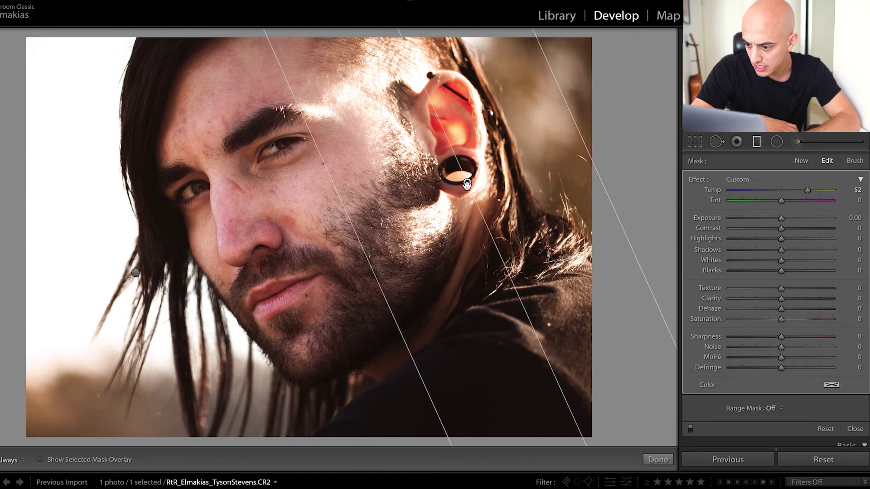
drag(736, 239, 764, 220)
double_click(763, 219)
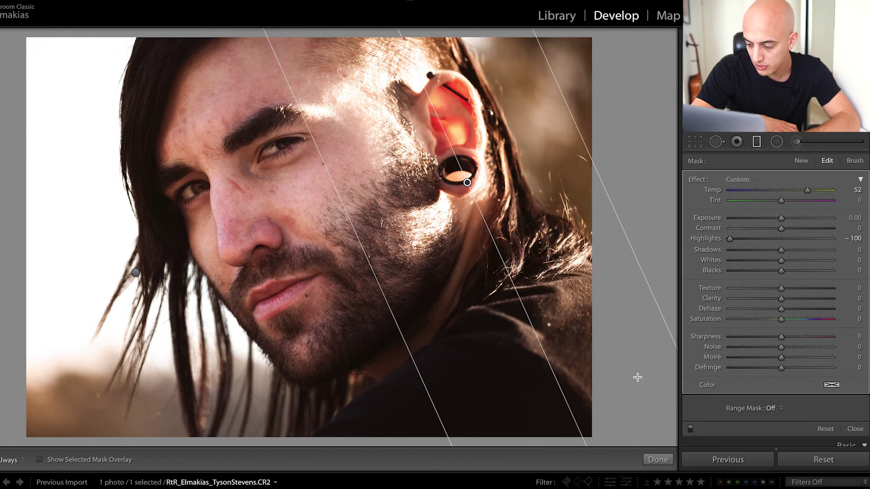
click(658, 459)
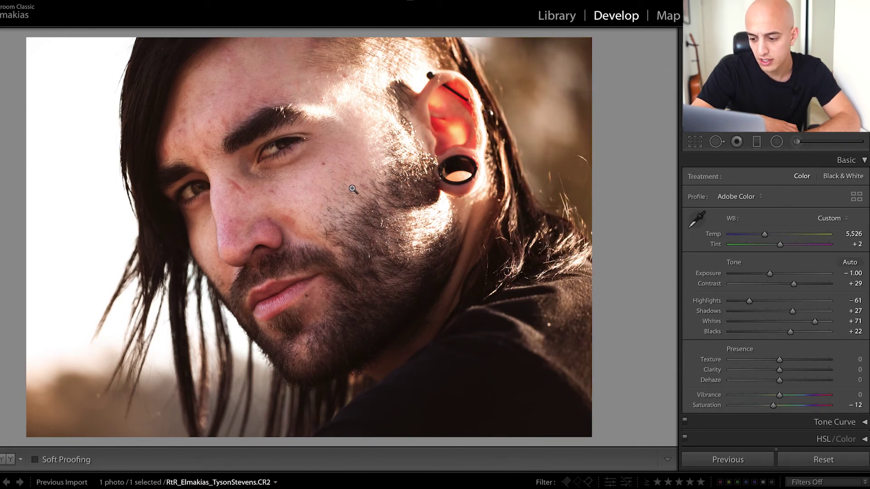
key(backslash)
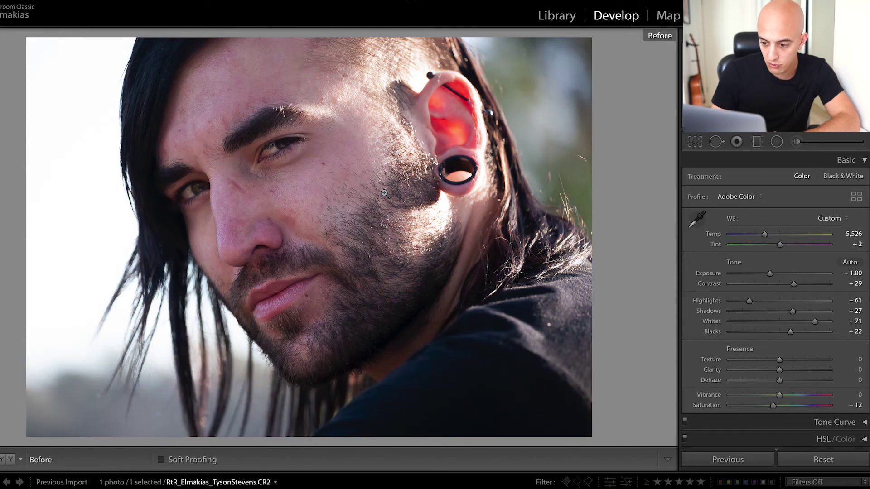
Compare the portrait's before and after versions, ending on the edited version.
key(backslash)
key(backslash)
key(backslash)
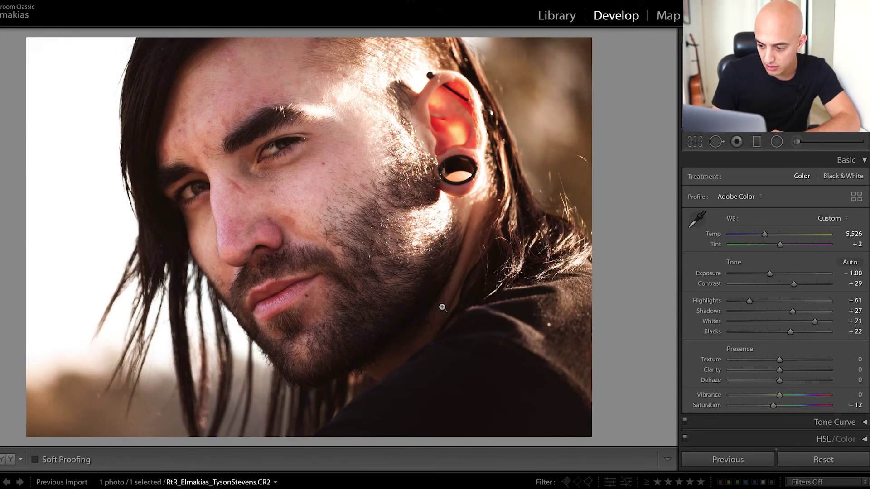
Set up a new adjustment brush with exposure 0.62, shadows 17, whites 18 and brush size 26.
click(795, 143)
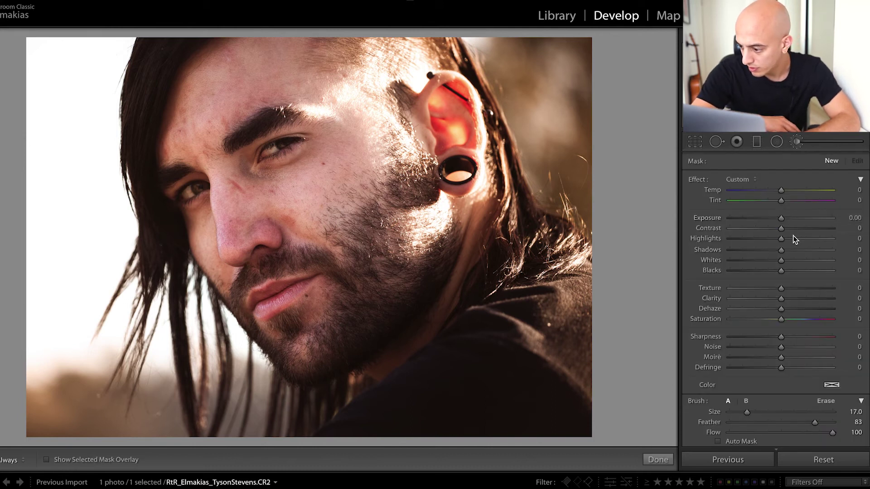
click(790, 250)
click(790, 217)
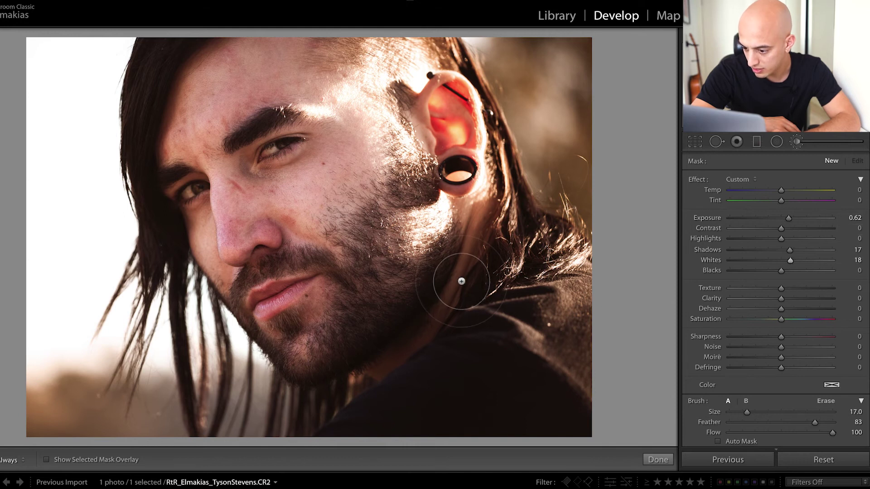
scroll(461, 280, up, 1)
scroll(453, 282, up, 8)
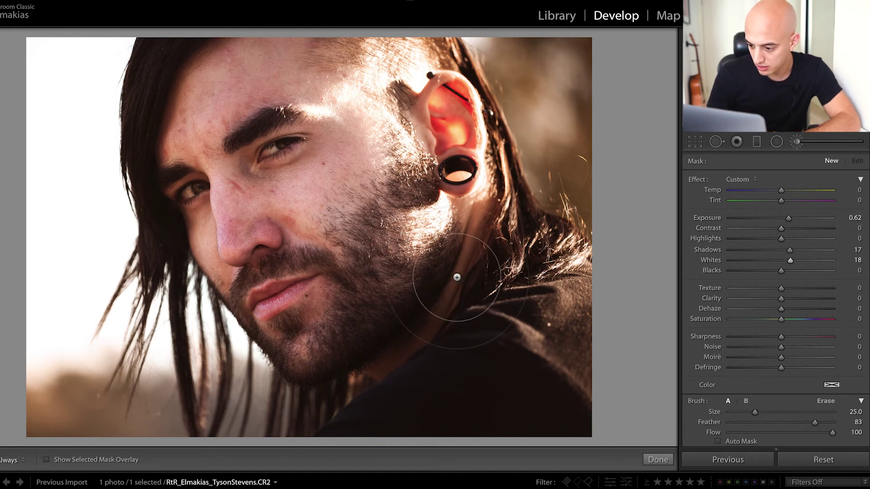
Try to brighten the jaw and lower beard with a brush stroke at flow 100.
key(h)
drag(419, 312, 344, 351)
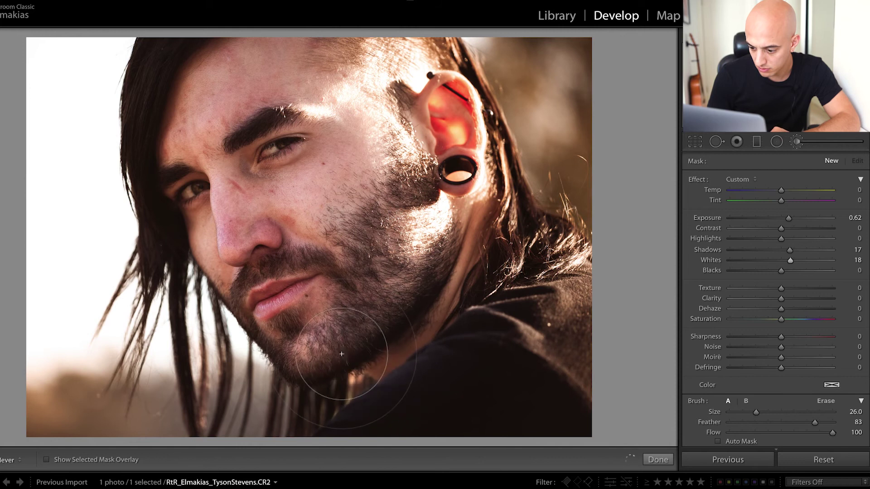
key(ctrl+z)
Lower the brush flow to 37, paint from the neck below the ear along the jaw to the chin, and finish the mask.
click(767, 434)
key(h)
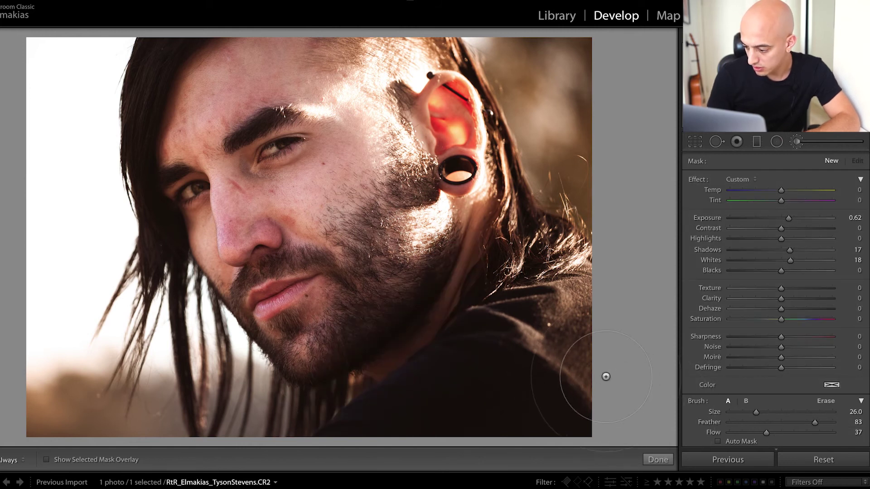
mouse_move(472, 231)
mouse_down()
mouse_move(460, 277)
mouse_move(441, 303)
mouse_move(351, 367)
mouse_up()
key(h)
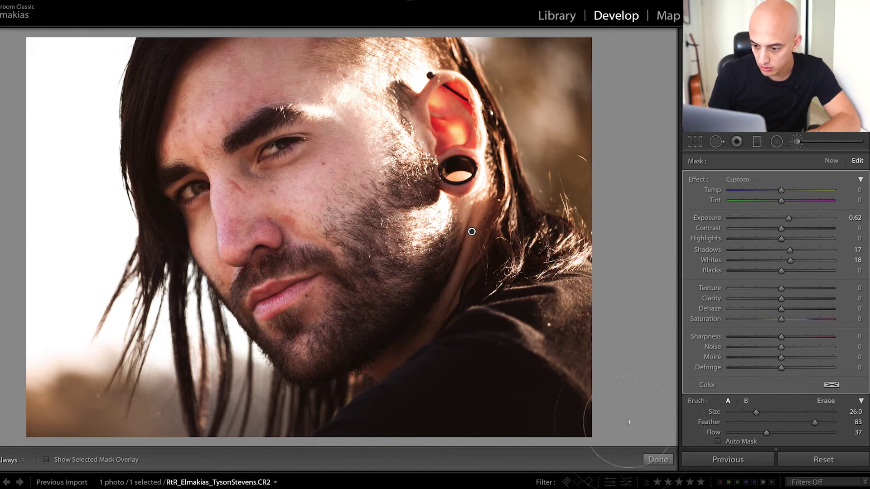
click(657, 460)
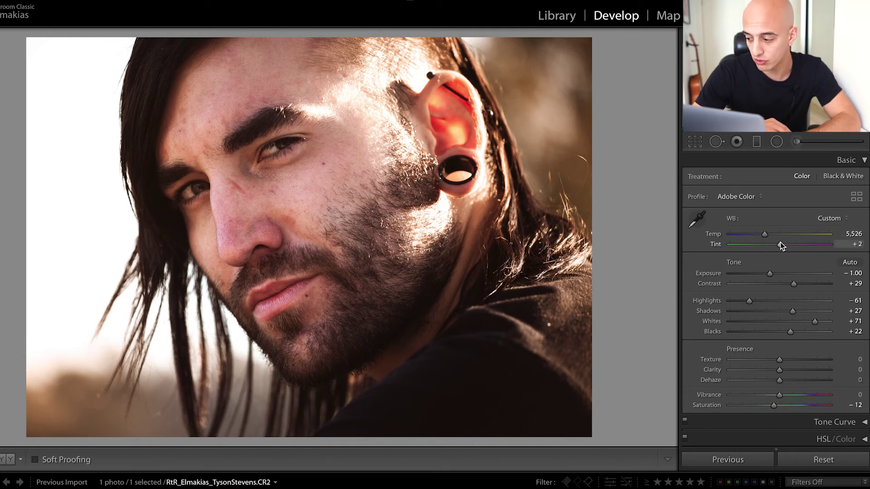
key(ctrl+1)
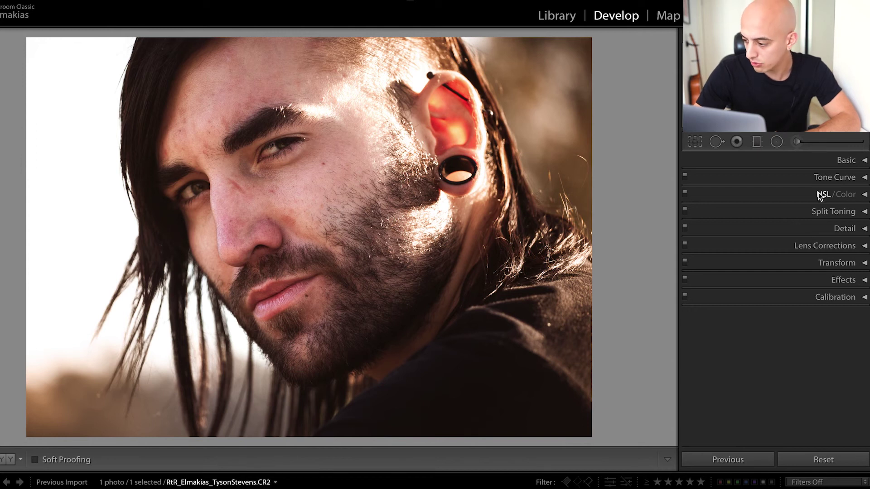
click(836, 266)
click(836, 266)
click(836, 267)
click(836, 266)
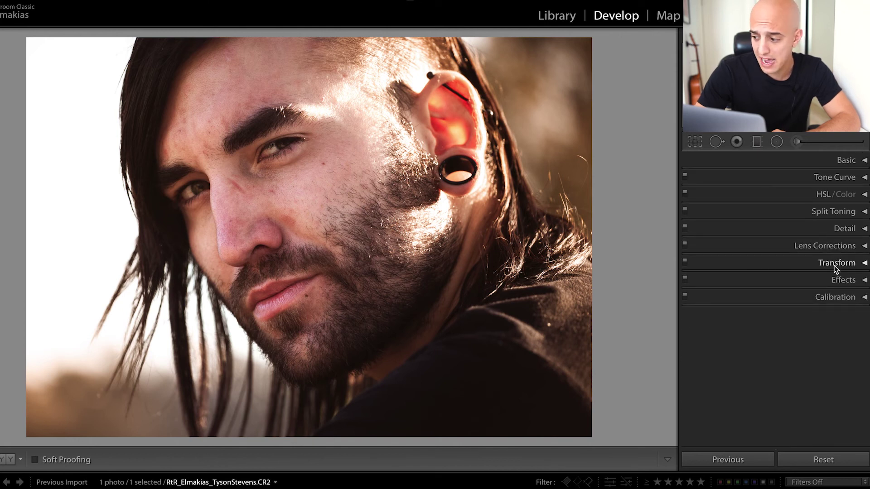